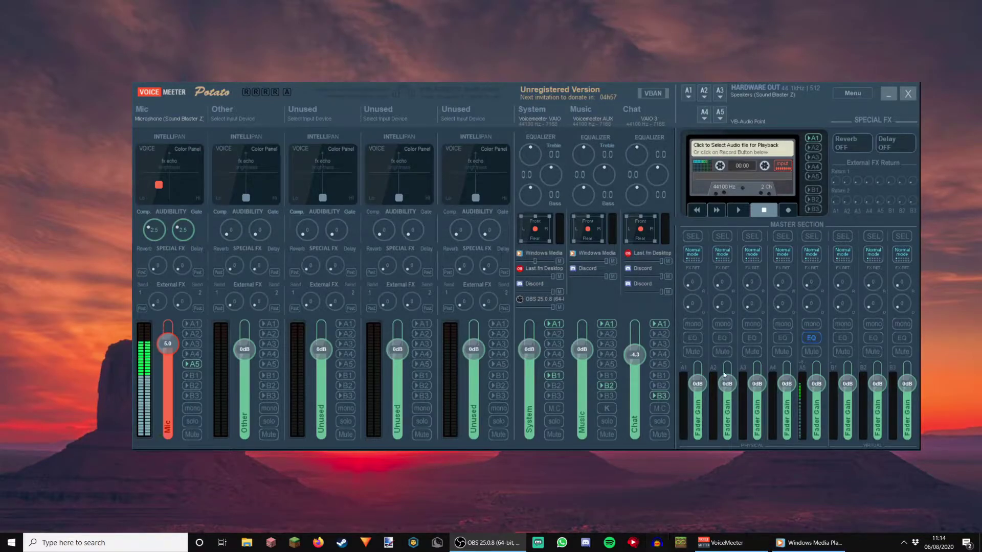
# Open the Mic channel's input device list and close it without changes
pyautogui.click(160, 101)
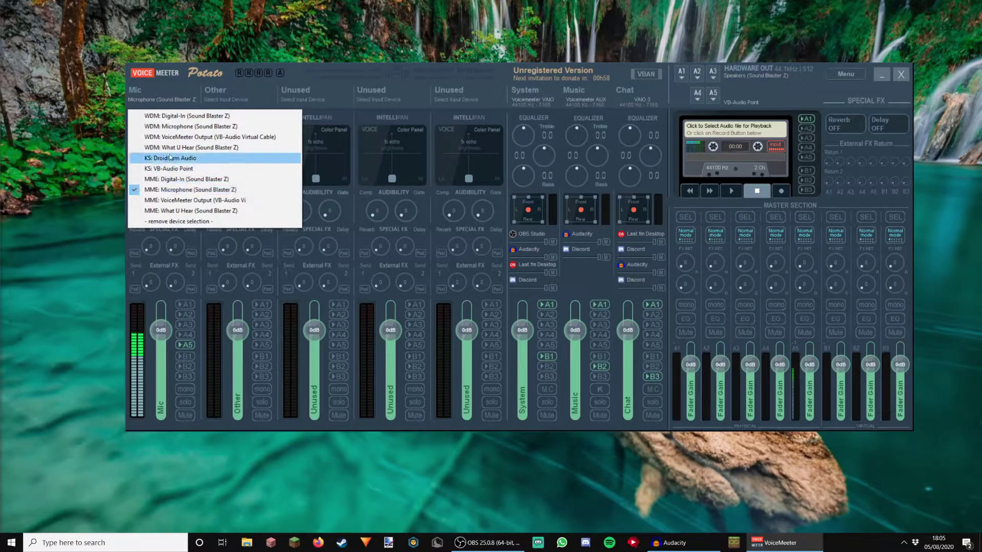
pyautogui.click(175, 110)
pyautogui.click(175, 110)
# Name the Mic channel 'Mic' and shift its voice Intellipan away from centre
pyautogui.rightClick(185, 109)
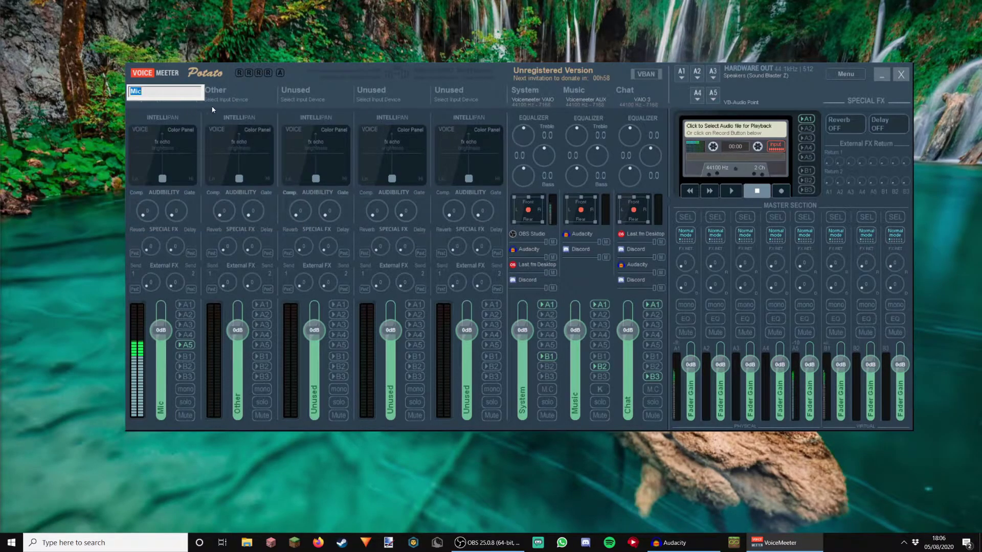
pyautogui.press('Return')
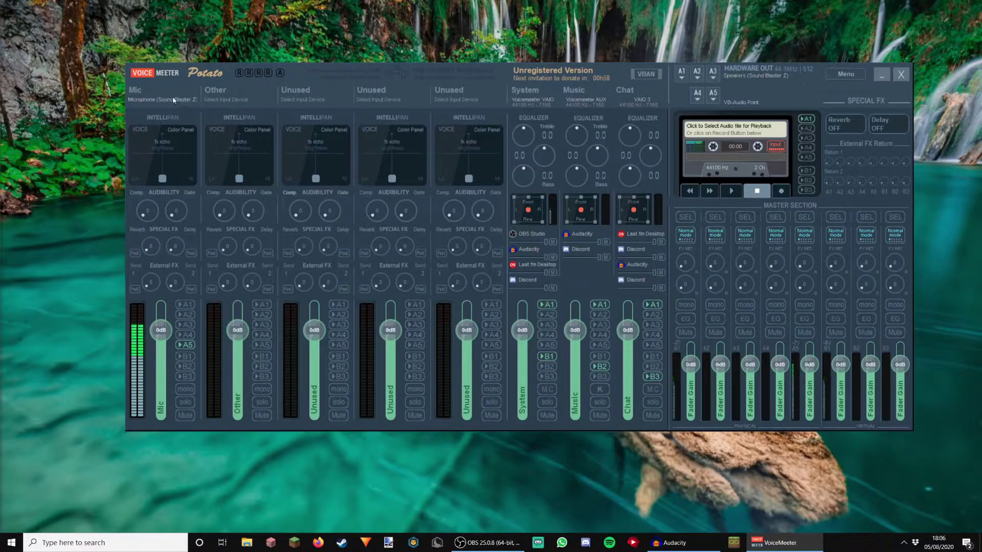
pyautogui.rightClick(135, 90)
pyautogui.write('Mic')
pyautogui.press('Return')
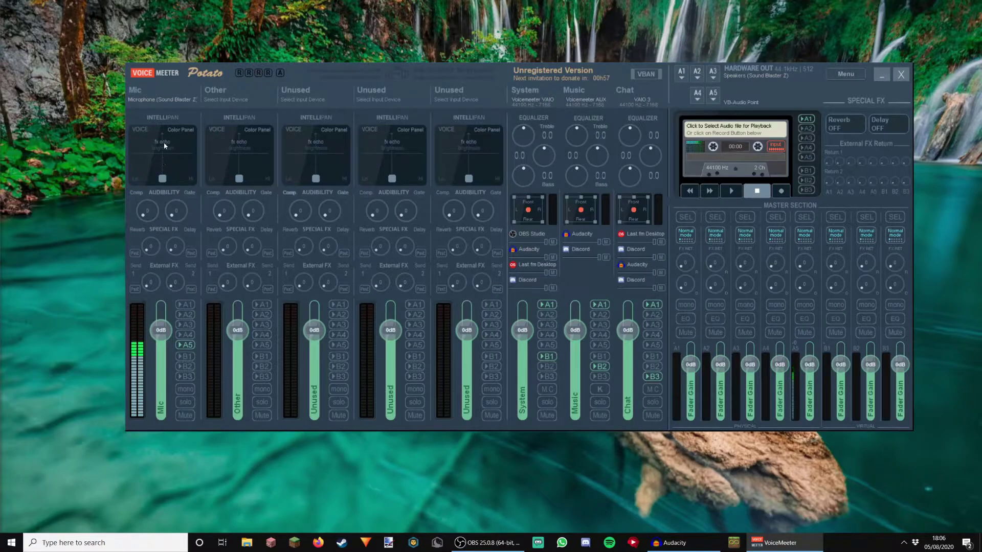
pyautogui.moveTo(162, 178)
pyautogui.mouseDown()
pyautogui.moveTo(190, 178)
pyautogui.moveTo(106, 191)
pyautogui.moveTo(101, 97)
pyautogui.moveTo(229, 79)
pyautogui.moveTo(152, 166)
pyautogui.moveTo(148, 152)
pyautogui.moveTo(164, 163)
pyautogui.moveTo(151, 167)
pyautogui.mouseUp()
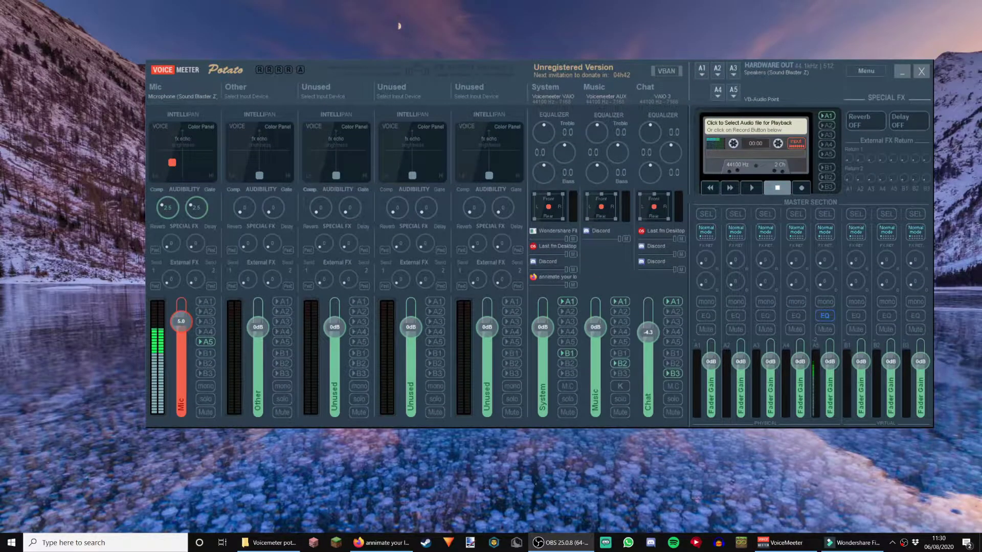
# Switch the Mic Intellipan to 3D position, pan Mic and Other, then reset Other
pyautogui.click(187, 128)
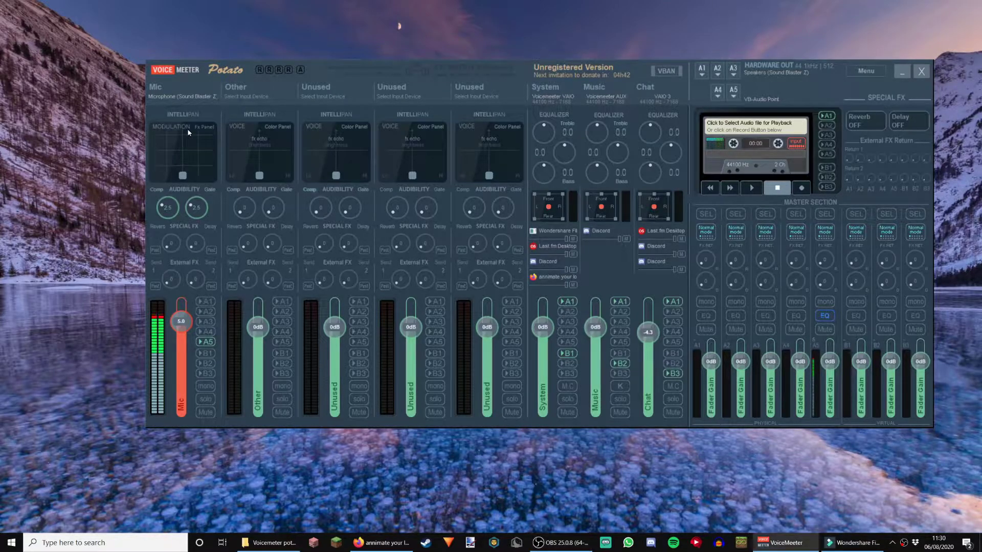
pyautogui.click(183, 176)
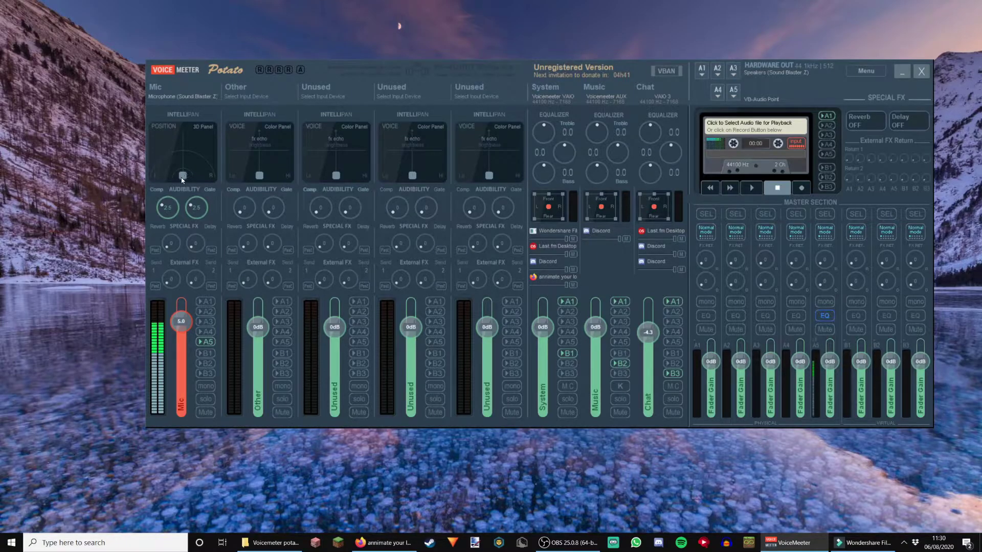
pyautogui.moveTo(182, 178); pyautogui.dragTo(82, 158)
pyautogui.moveTo(259, 182); pyautogui.dragTo(359, 155)
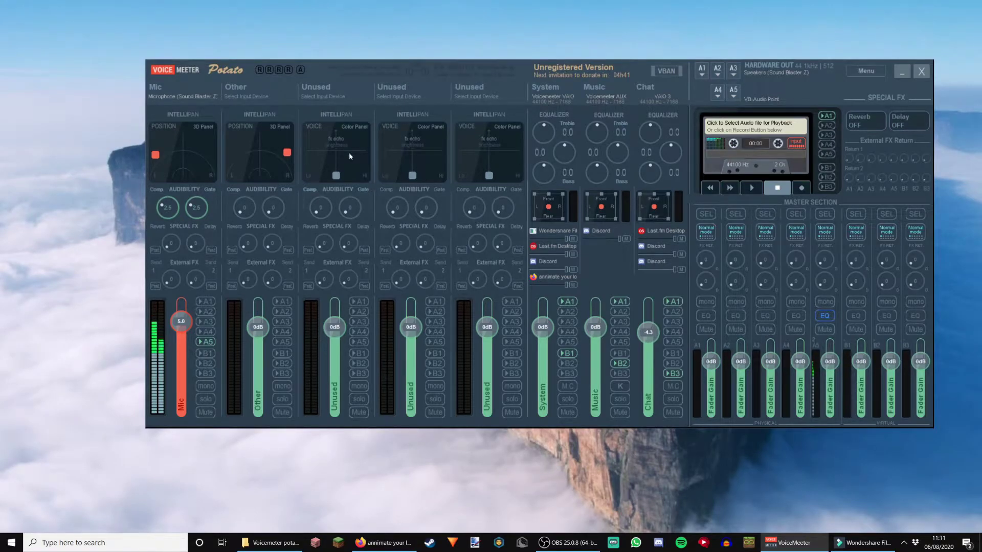
pyautogui.doubleClick(282, 155)
# Drag the Mic 3D position around the panel, then reset it to centre
pyautogui.moveTo(150, 156); pyautogui.dragTo(132, 200)
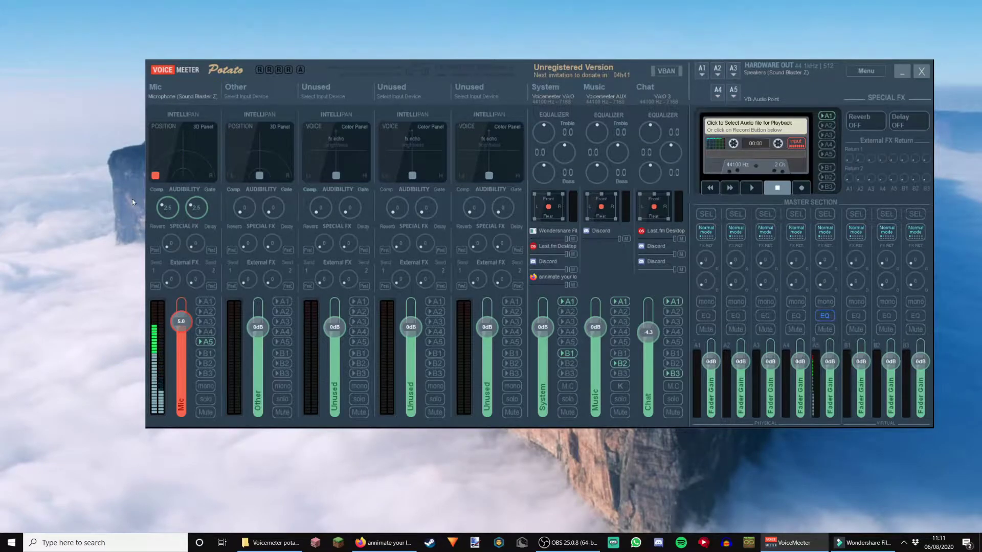
pyautogui.moveTo(132, 198); pyautogui.dragTo(109, 49)
pyautogui.moveTo(155, 135); pyautogui.dragTo(141, 148)
pyautogui.moveTo(125, 170); pyautogui.dragTo(178, 155)
pyautogui.doubleClick(179, 158)
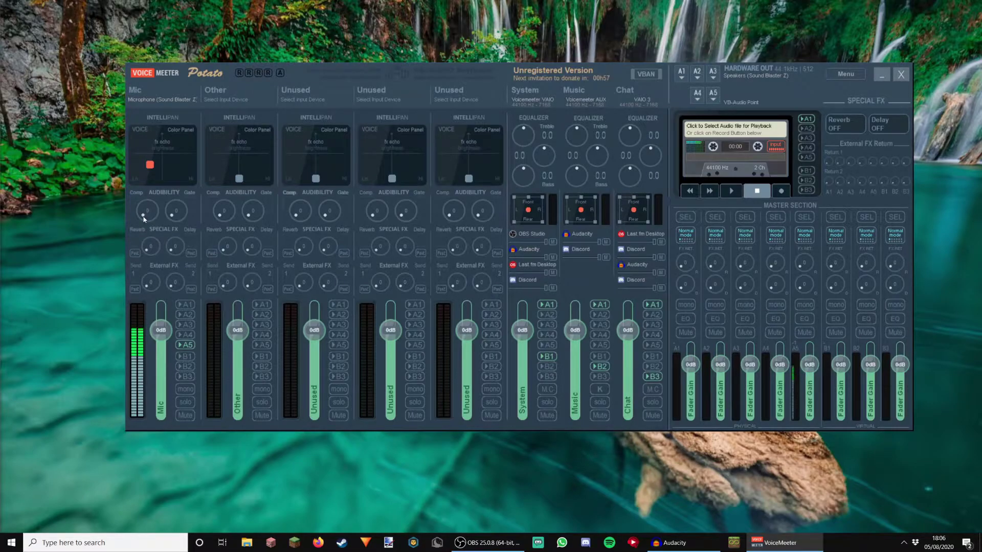
# Raise the Mic compressor and set the Mic noise gate to 2.8
pyautogui.moveTo(143, 219); pyautogui.dragTo(142, 208)
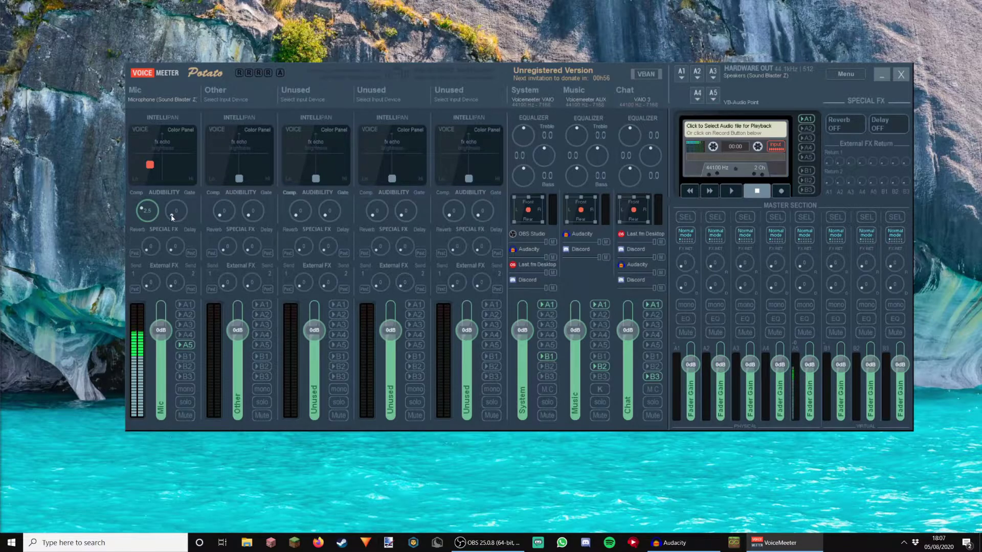
pyautogui.moveTo(172, 217); pyautogui.dragTo(185, 205)
# Push the Mic fader up, then enter an exact gain of 6.0 dB
pyautogui.moveTo(161, 331)
pyautogui.mouseDown()
pyautogui.moveTo(170, 311)
pyautogui.moveTo(153, 409)
pyautogui.moveTo(172, 320)
pyautogui.mouseUp()
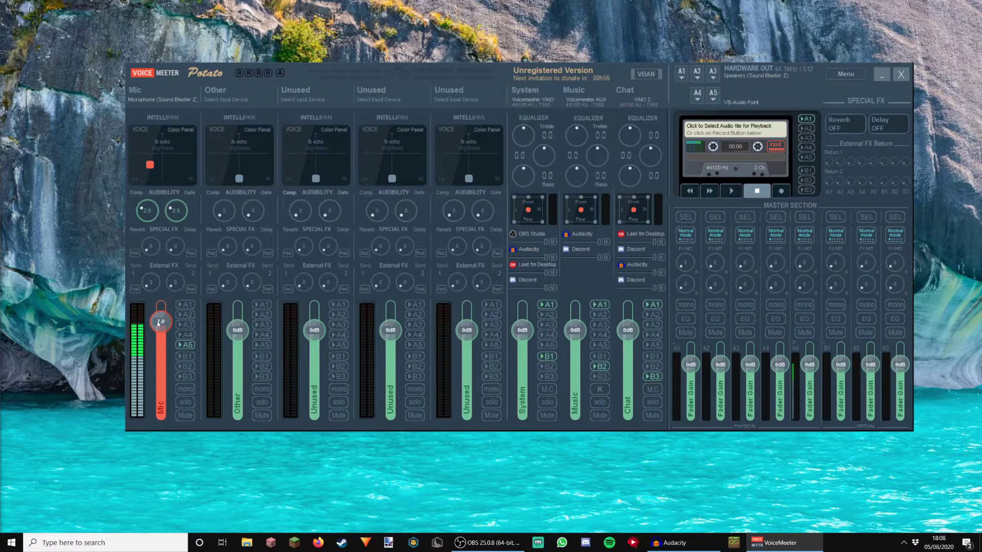
pyautogui.doubleClick(160, 325)
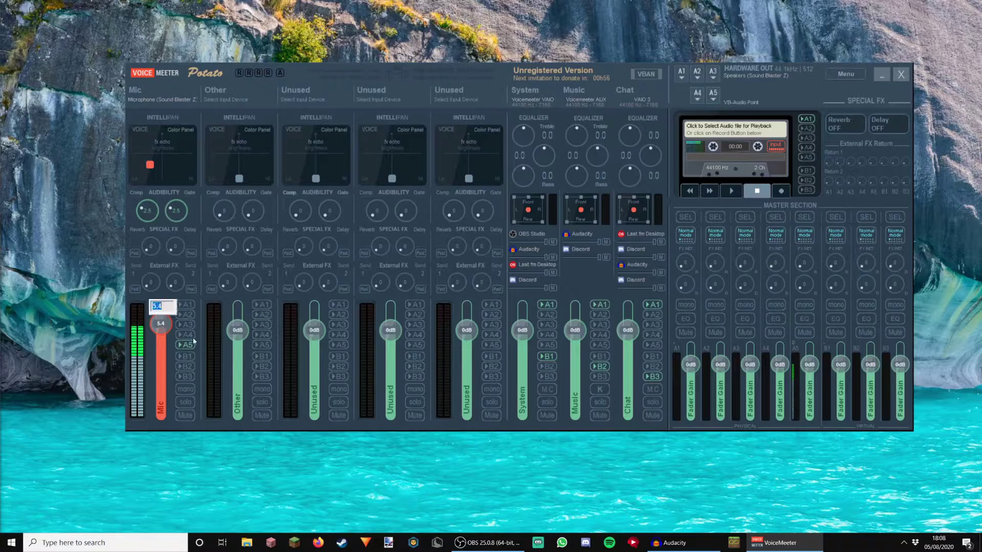
pyautogui.write('6')
pyautogui.press('Return')
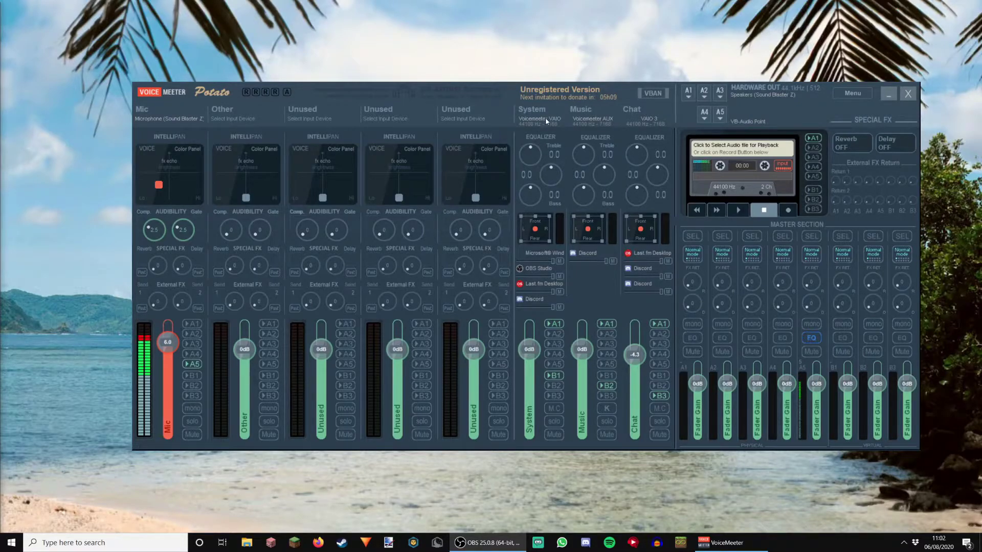
# Make VoiceMeeter Aux Input (VB-Audio VoiceMeeter VAIO) the default playback device from the tray
pyautogui.click(904, 543)
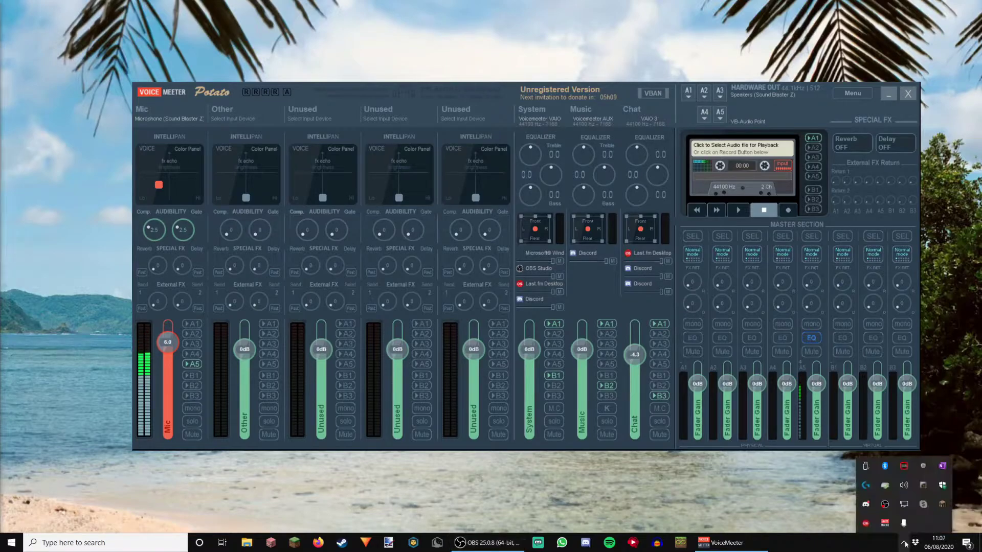
pyautogui.click(904, 485)
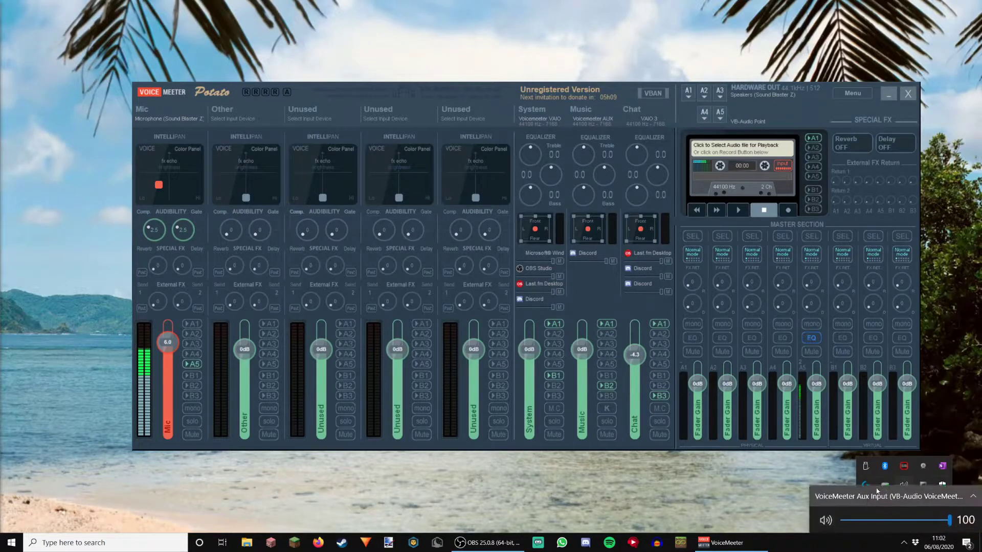
pyautogui.click(839, 494)
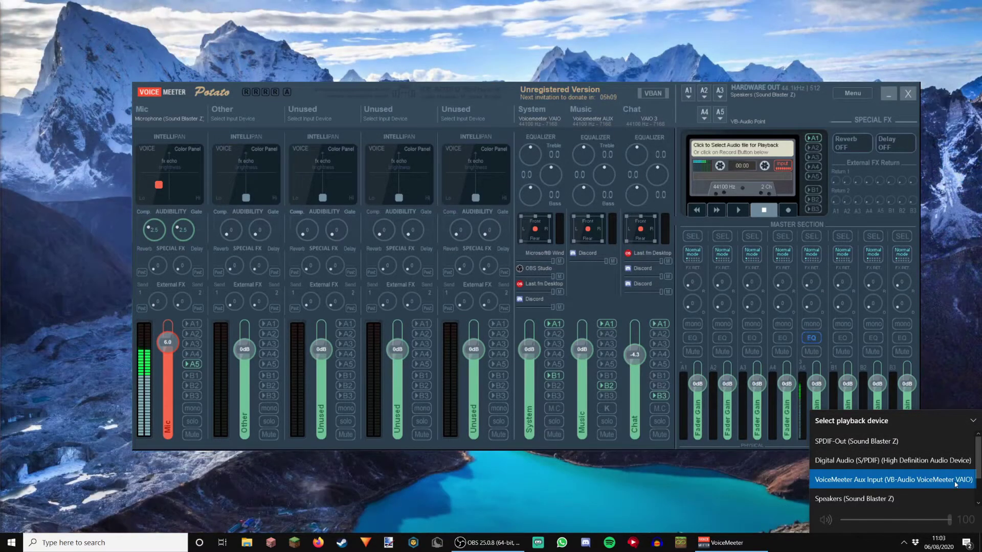
pyautogui.scroll(-2, 875, 488)
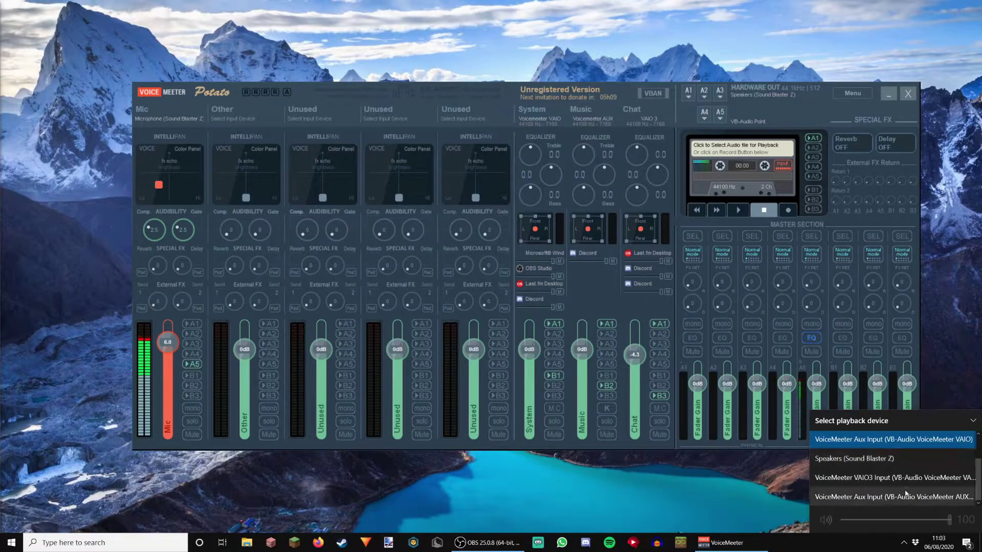
pyautogui.scroll(3, 901, 480)
pyautogui.click(880, 477)
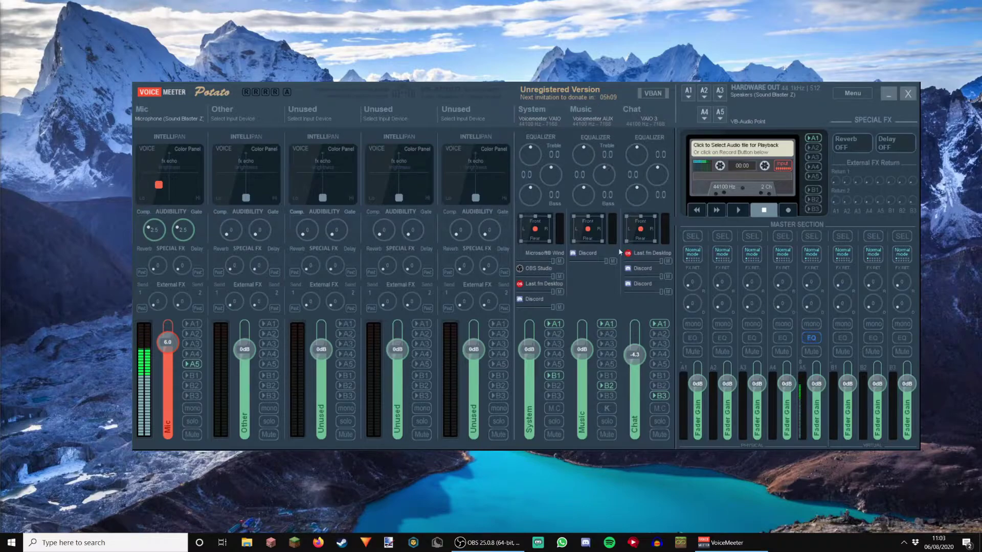
# Search 'sou' to reach Sound settings and App volume and device preferences
pyautogui.click(105, 543)
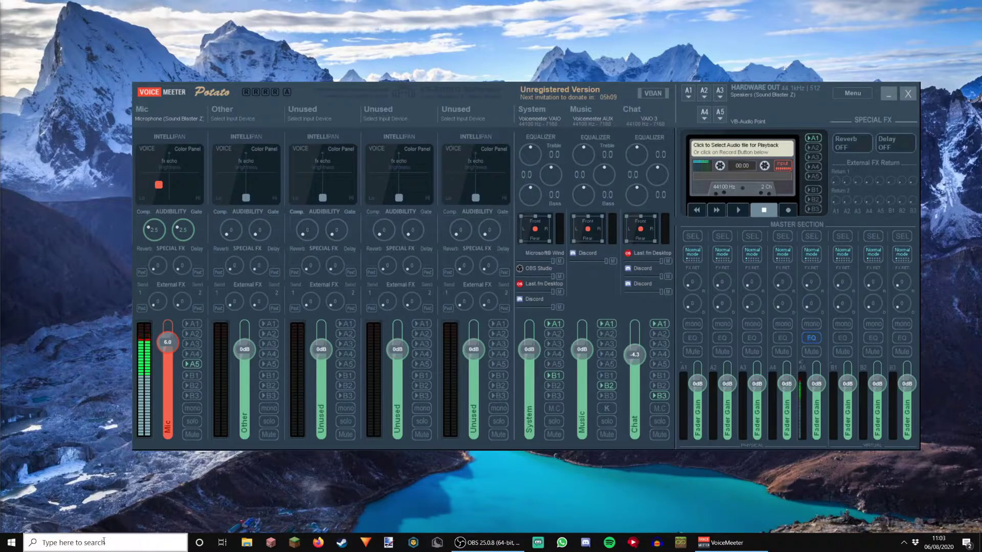
pyautogui.write('stt')
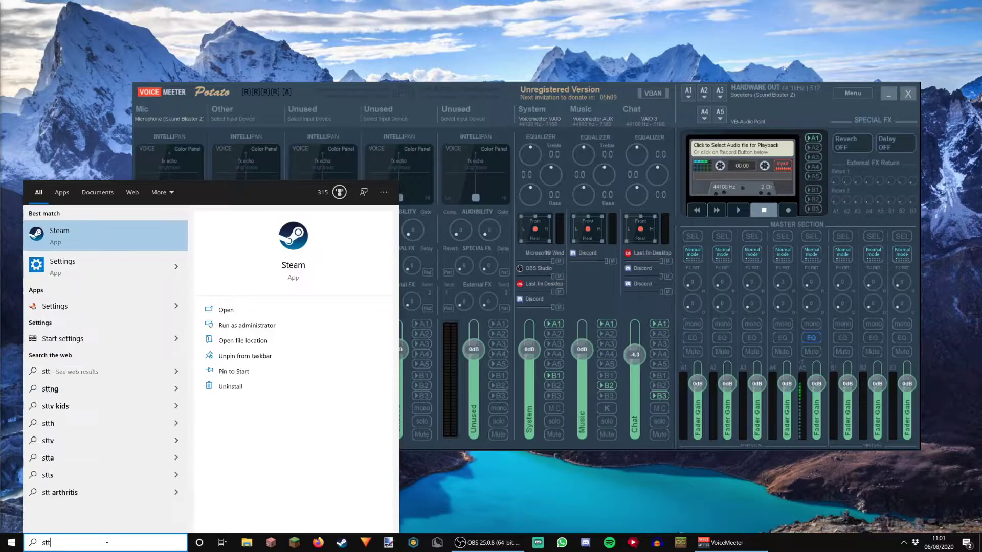
pyautogui.press('BackSpace')
pyautogui.write('sou')
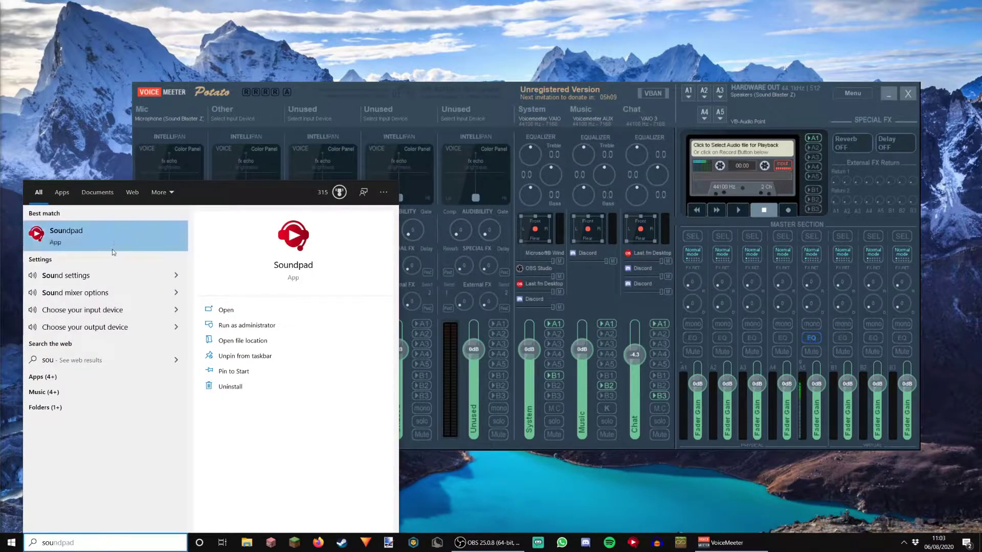
pyautogui.click(102, 275)
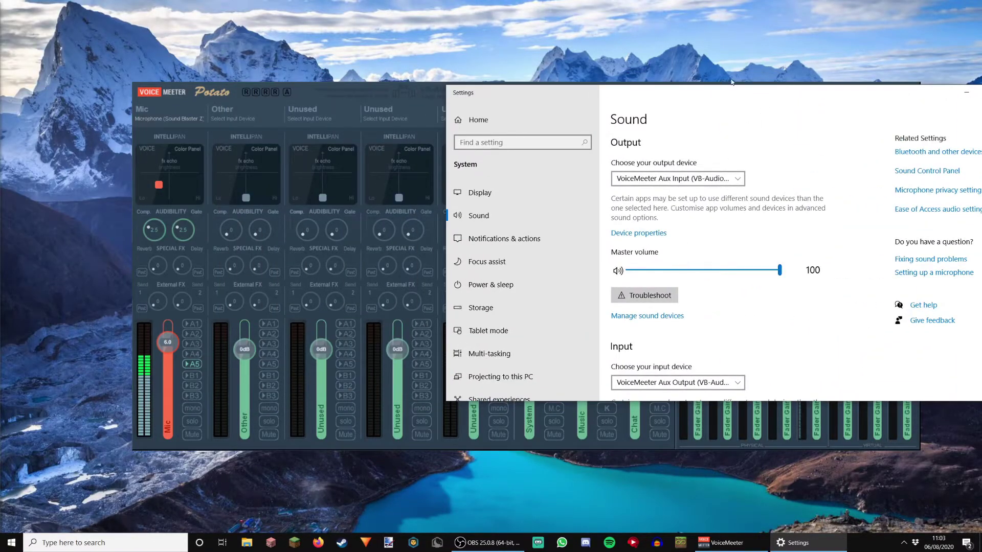
pyautogui.moveTo(717, 93); pyautogui.dragTo(640, 79)
pyautogui.scroll(-4, 617, 314)
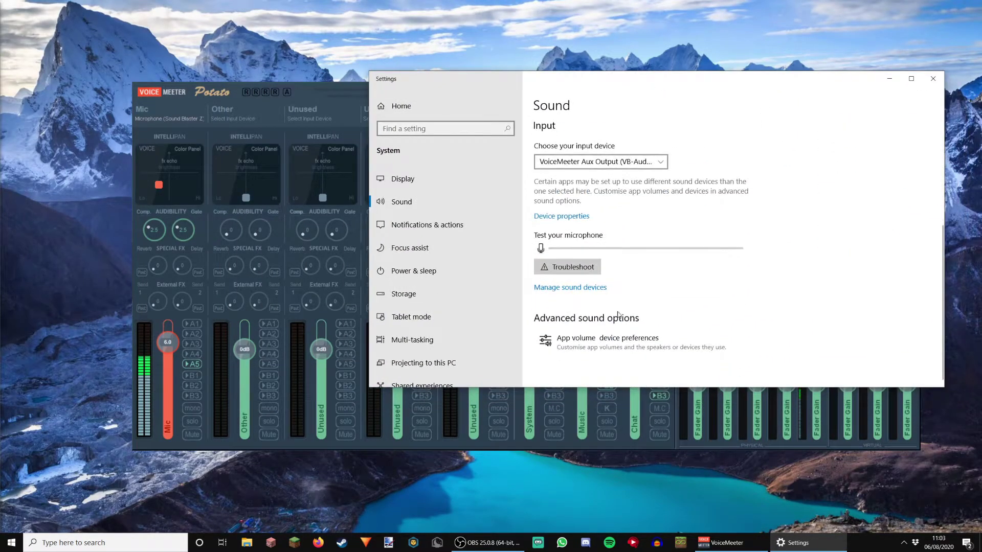
pyautogui.click(595, 343)
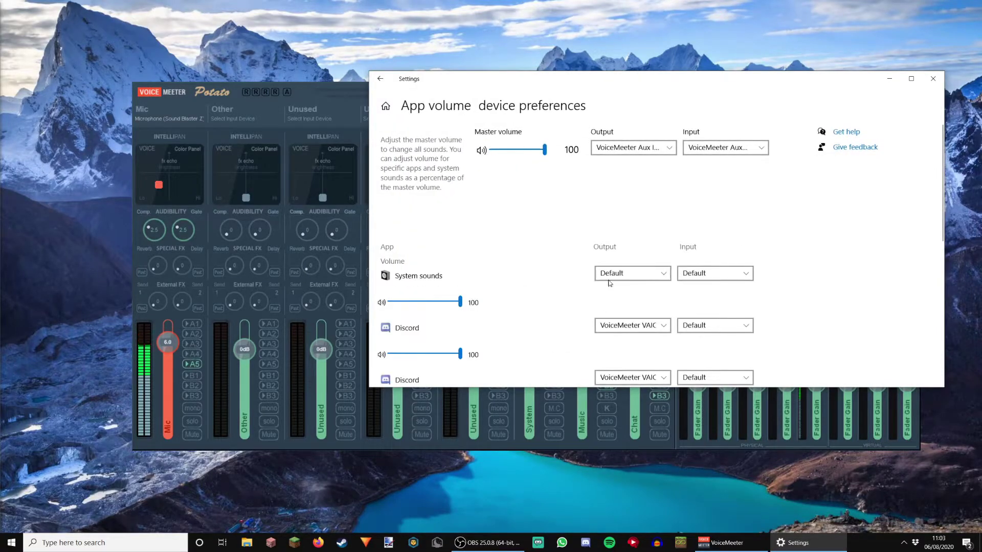
# Set default output to VoiceMeeter Aux Input and default input to VoiceMeeter Aux Output
pyautogui.scroll(-3, 606, 280)
pyautogui.scroll(3, 606, 278)
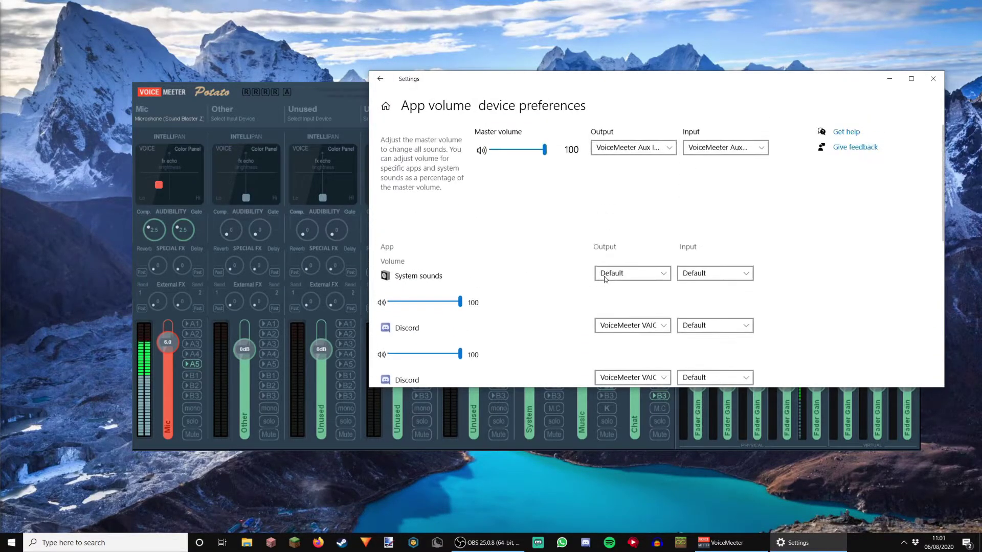
pyautogui.click(634, 148)
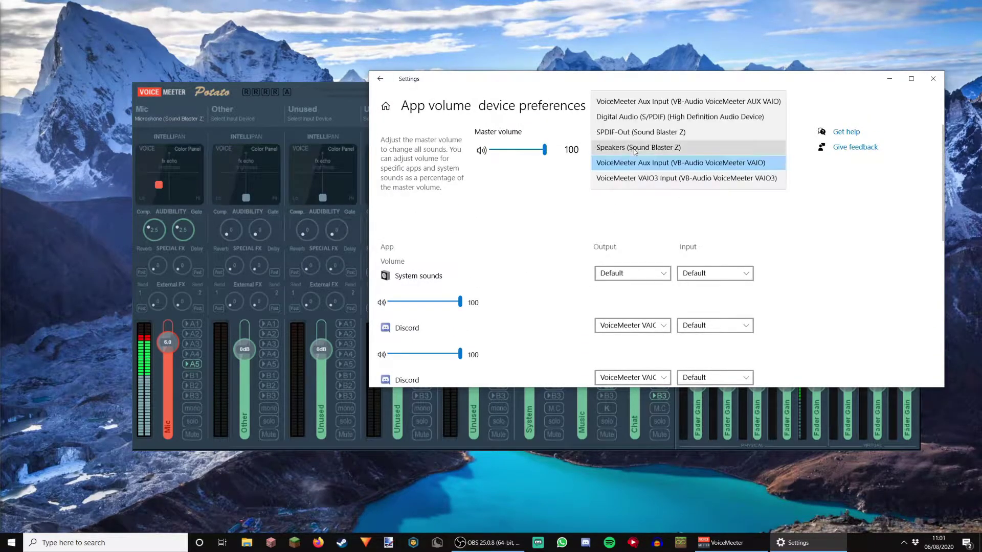
pyautogui.click(676, 163)
pyautogui.click(735, 148)
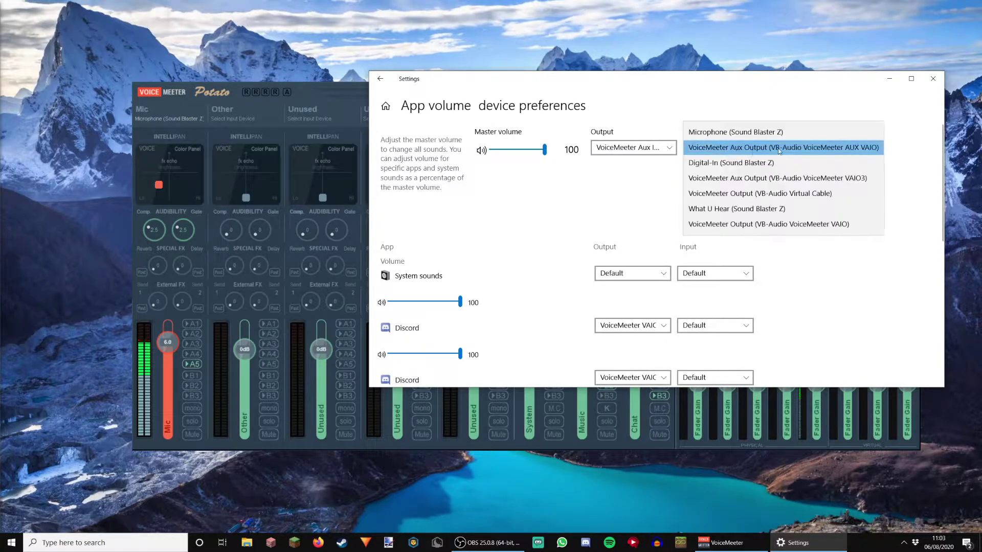
pyautogui.click(717, 148)
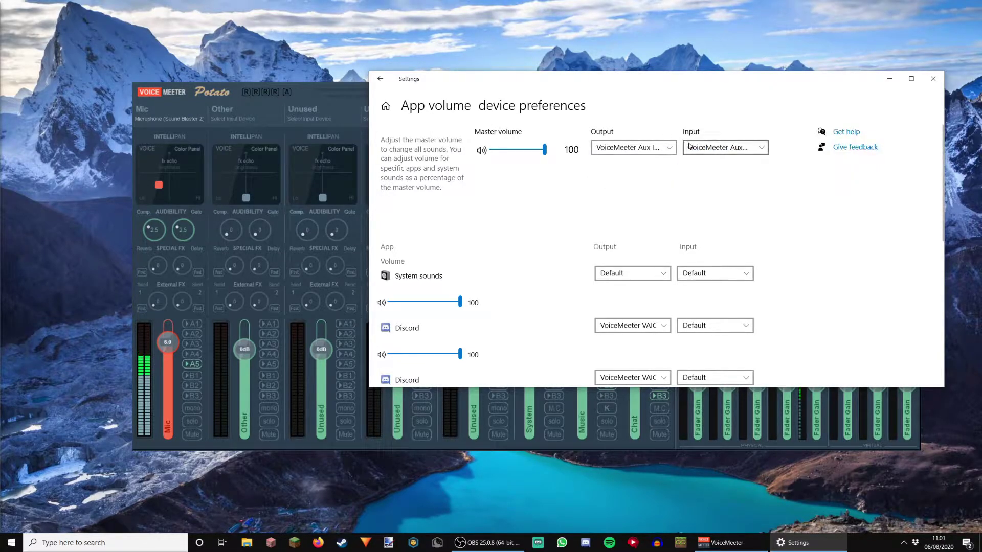
pyautogui.click(721, 149)
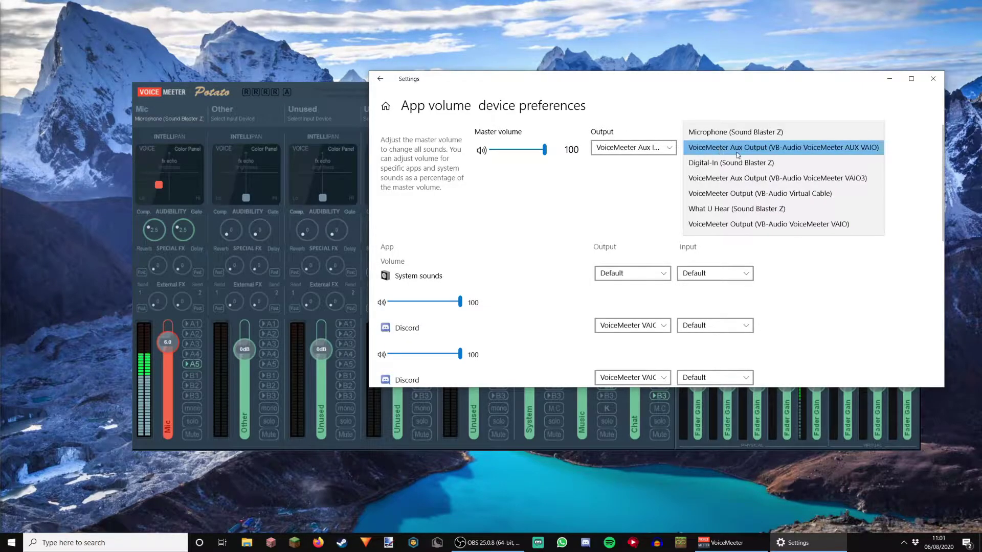
pyautogui.click(736, 149)
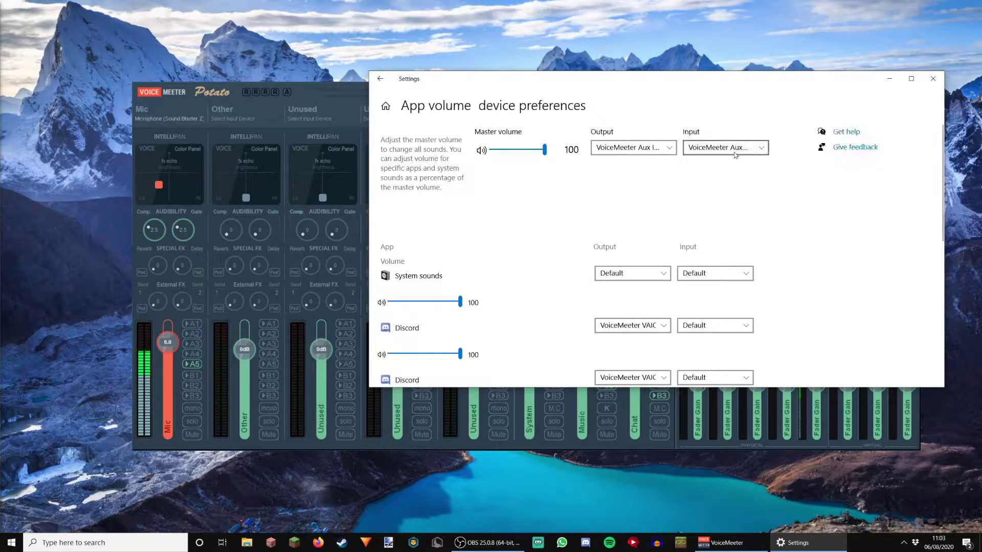
# Review the System sounds and Discord output devices, leaving them unchanged
pyautogui.scroll(-3, 683, 170)
pyautogui.scroll(3, 683, 173)
pyautogui.scroll(-5, 702, 163)
pyautogui.scroll(5, 604, 246)
pyautogui.click(633, 268)
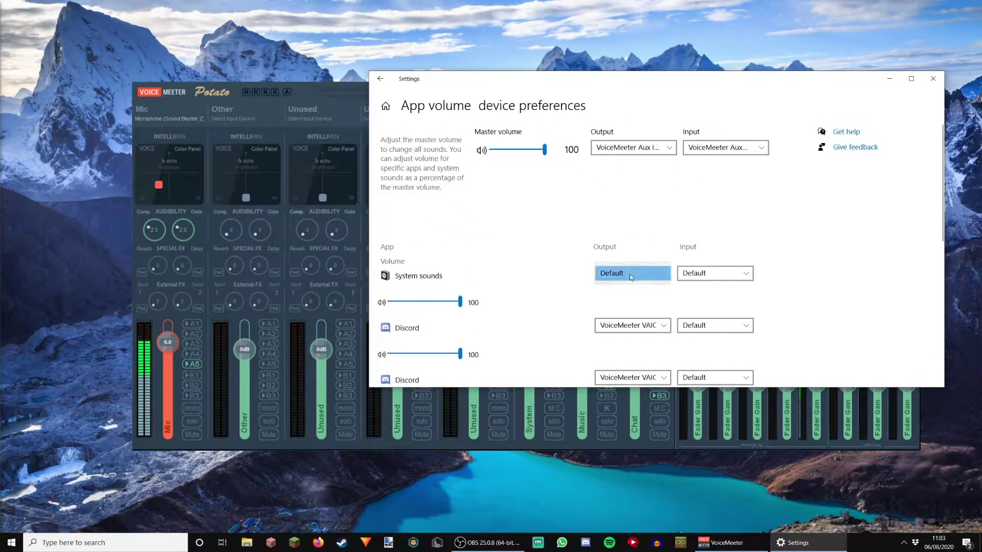
pyautogui.click(628, 273)
pyautogui.scroll(-5, 629, 276)
pyautogui.scroll(5, 629, 266)
pyautogui.scroll(-3, 741, 296)
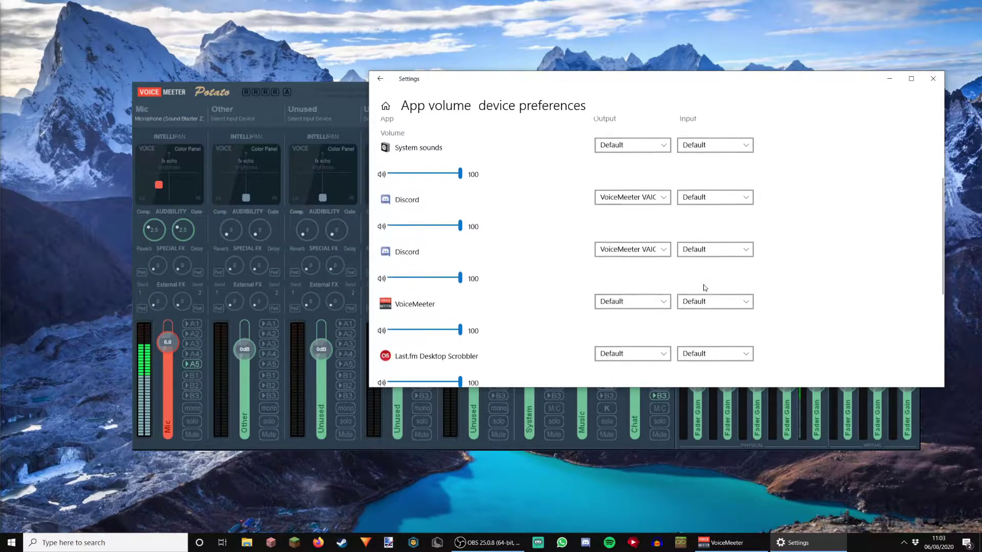
pyautogui.click(650, 191)
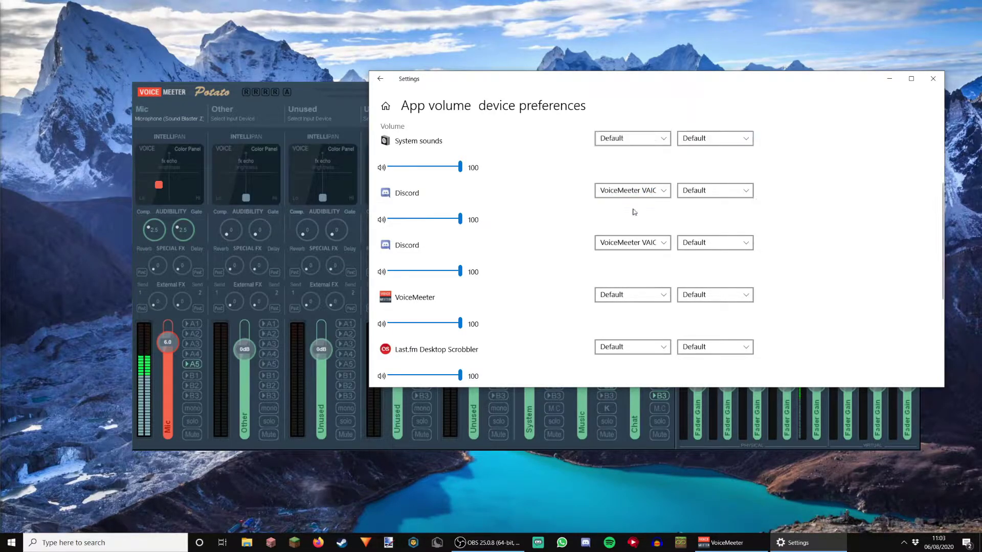
pyautogui.click(632, 190)
# Lower the Settings window and route both Discord entries to VoiceMeeter VAIO3 Input
pyautogui.click(654, 217)
pyautogui.moveTo(629, 81); pyautogui.dragTo(627, 180)
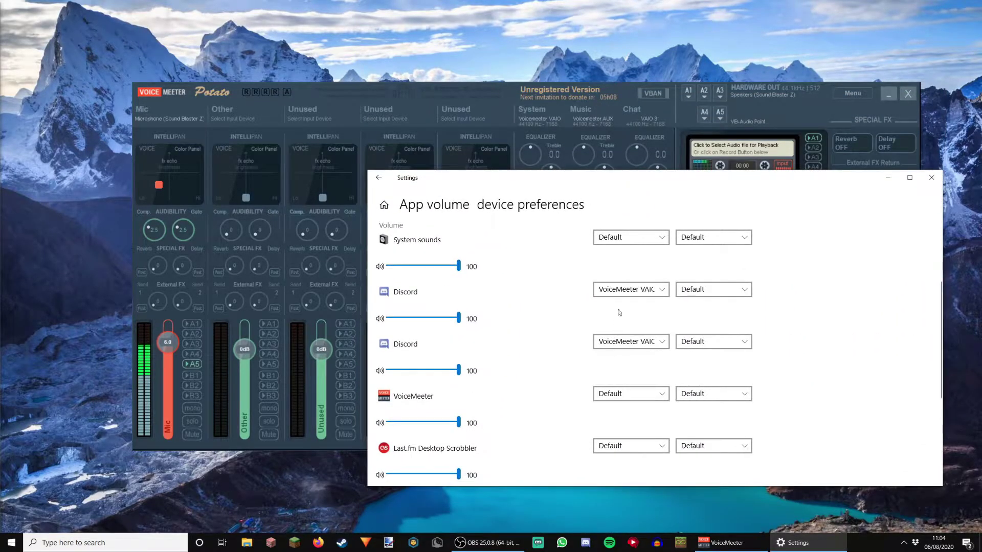
pyautogui.click(625, 290)
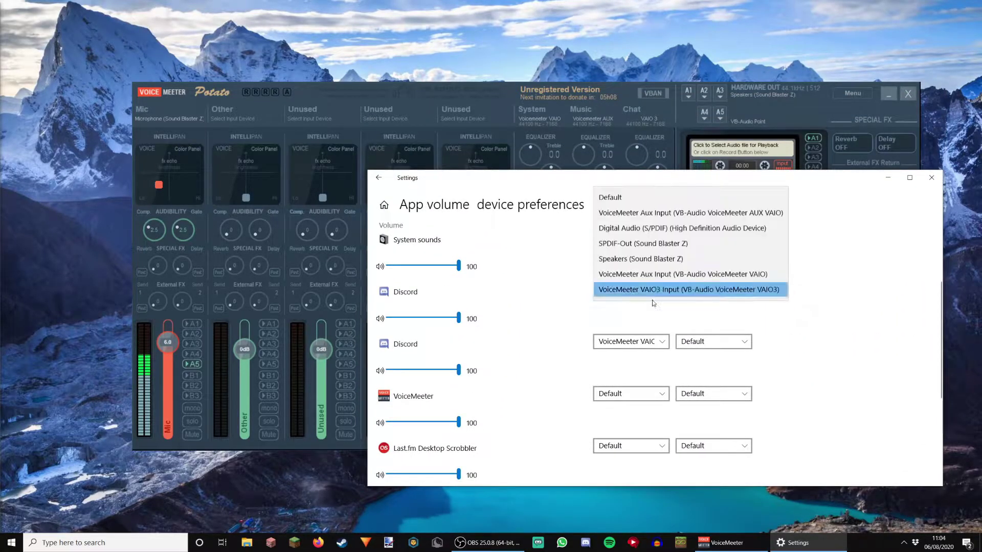
pyautogui.click(771, 295)
pyautogui.click(651, 338)
pyautogui.click(716, 345)
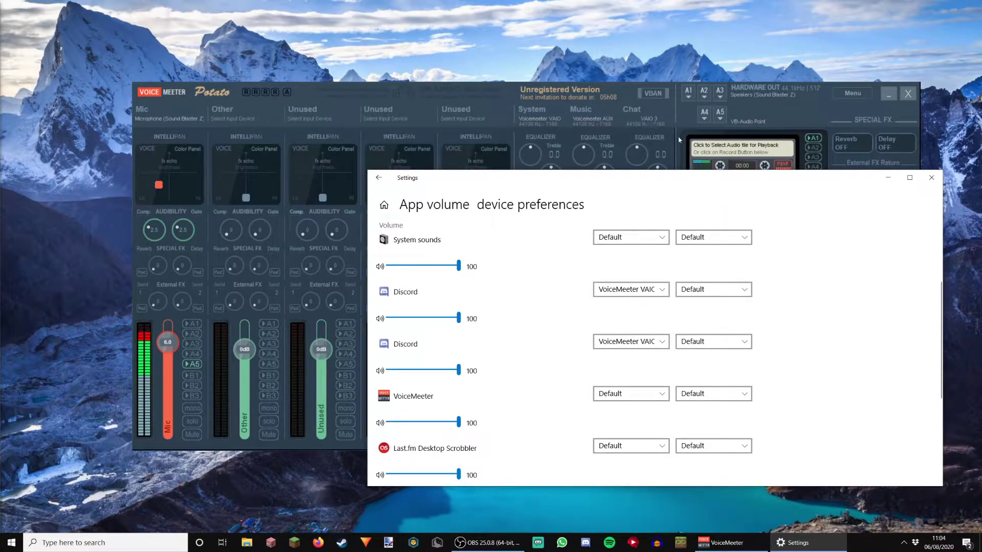
# Launch Windows Media Player from the Start menu and reposition its window
pyautogui.scroll(-3, 597, 358)
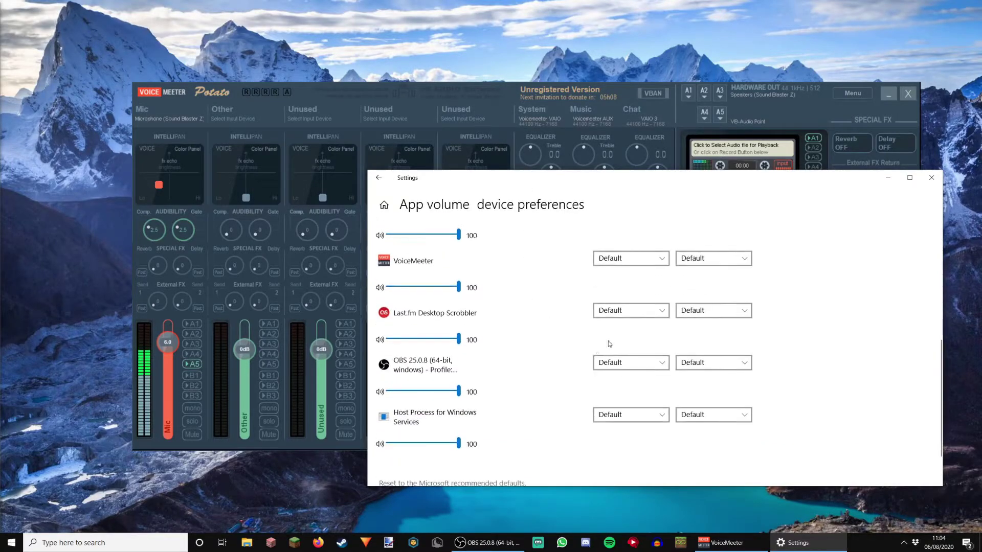
pyautogui.scroll(6, 609, 342)
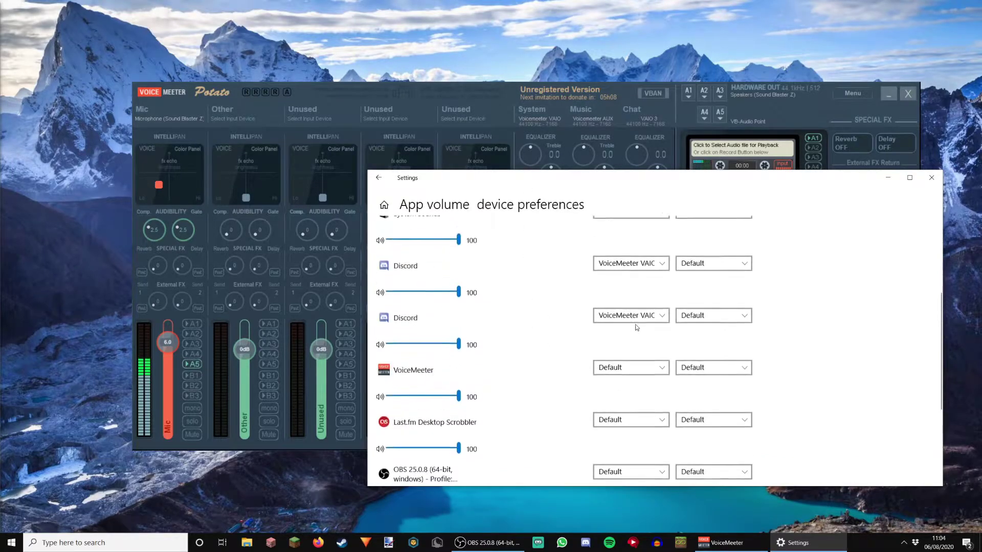
pyautogui.click(164, 543)
pyautogui.click(11, 543)
pyautogui.click(279, 353)
pyautogui.moveTo(447, 33); pyautogui.dragTo(736, 249)
pyautogui.moveTo(722, 298); pyautogui.dragTo(5, 176)
# Confirm both Windows Media Player entries output to VoiceMeeter Aux Input
pyautogui.scroll(-5, 569, 302)
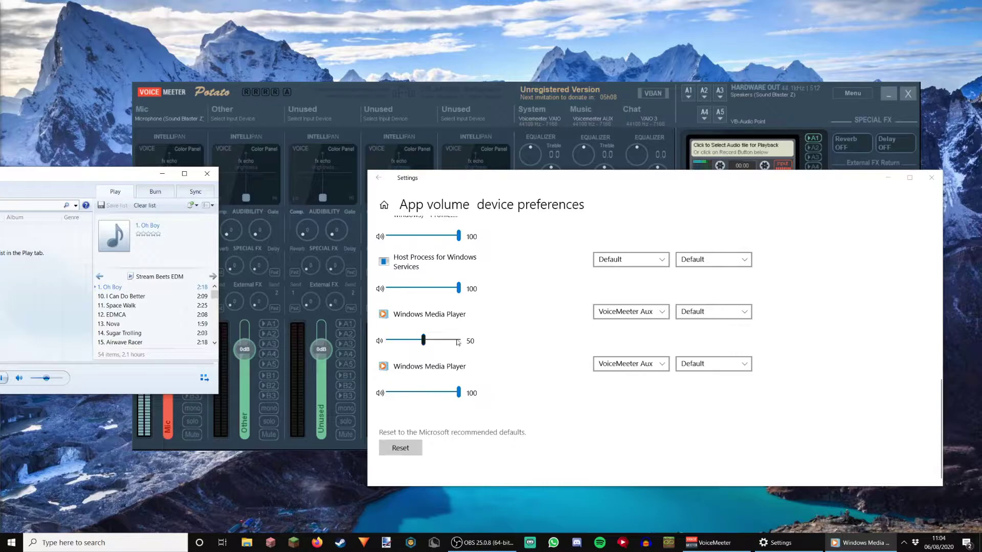
pyautogui.click(596, 317)
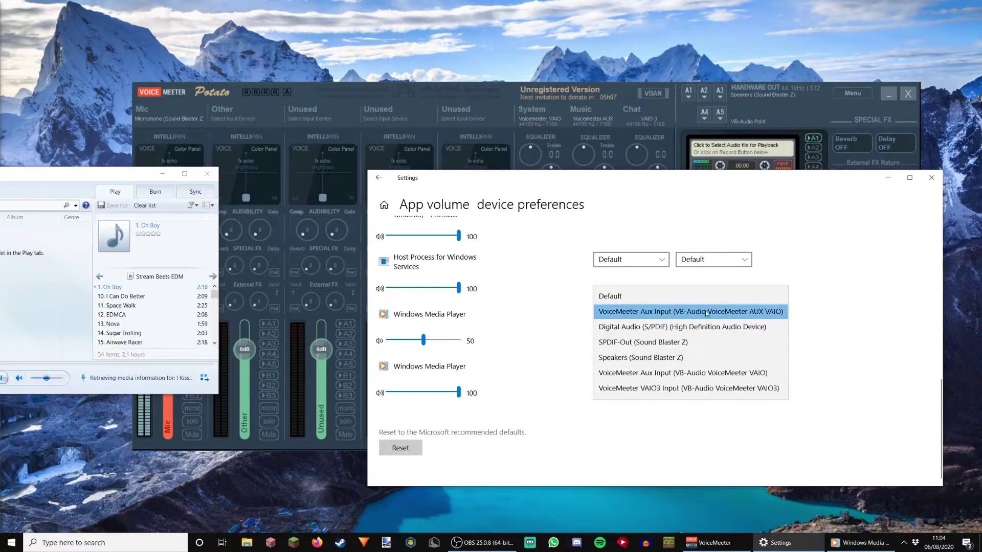
pyautogui.click(645, 313)
pyautogui.click(642, 367)
pyautogui.click(706, 359)
pyautogui.scroll(10, 697, 252)
pyautogui.moveTo(644, 178); pyautogui.dragTo(696, 311)
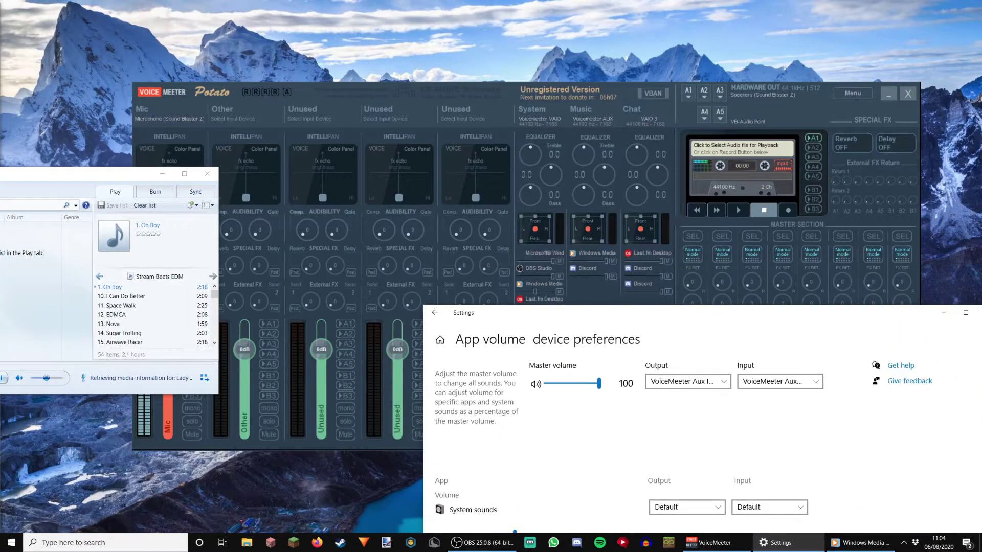
# Minimize Windows Media Player and check the tray volume shows VoiceMeeter Aux Input at 100
pyautogui.click(21, 174)
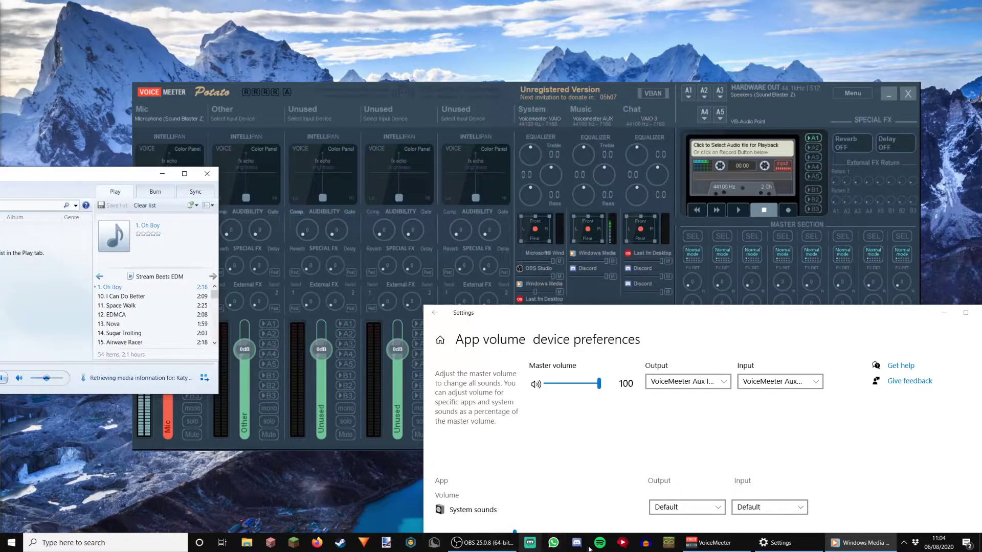
pyautogui.click(162, 173)
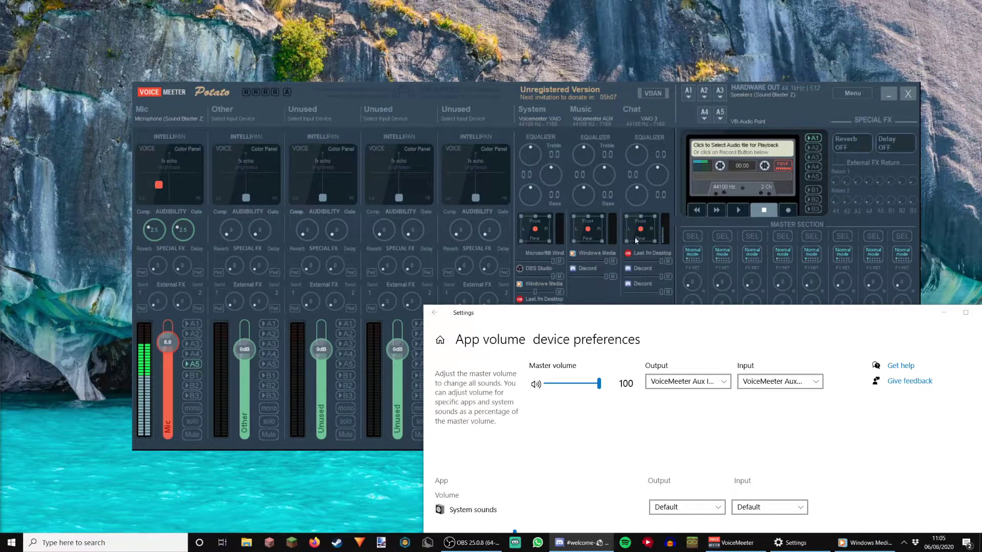
pyautogui.click(905, 545)
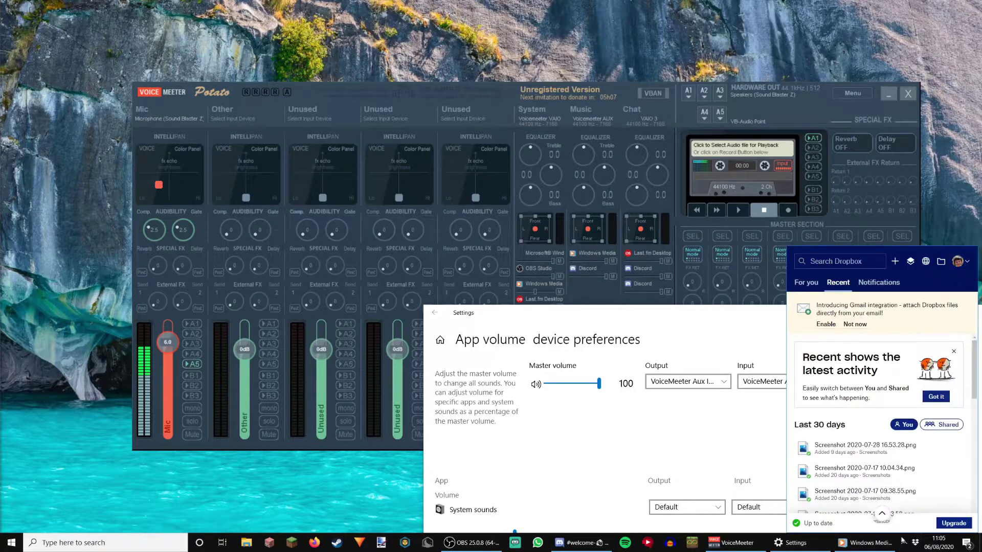
pyautogui.click(904, 545)
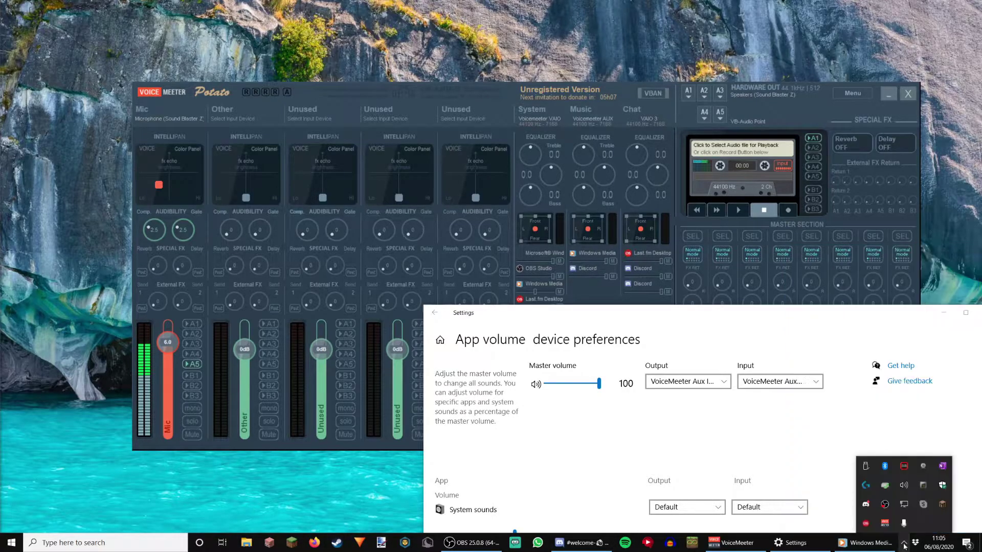
pyautogui.click(904, 485)
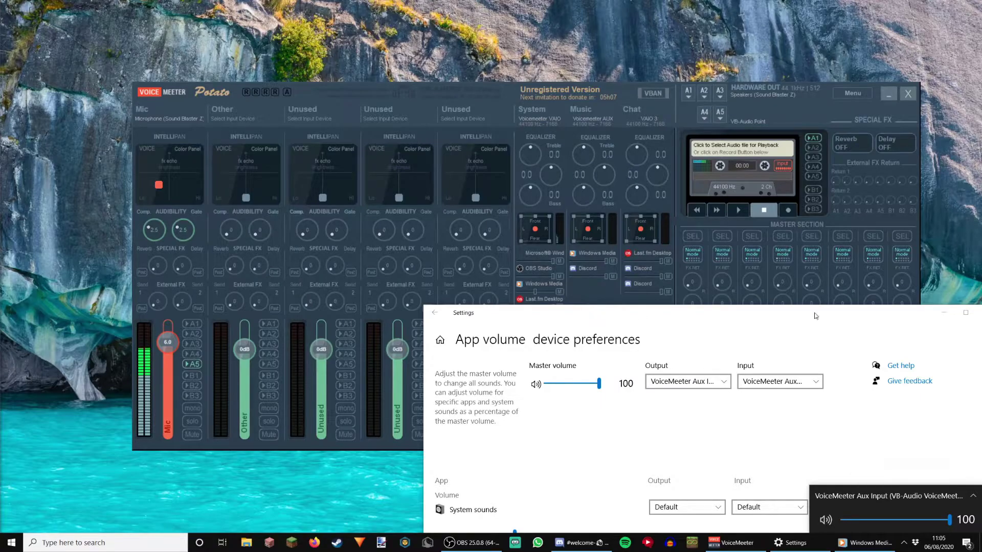
# Move the Settings window back up and scroll through the app volume list
pyautogui.moveTo(832, 307); pyautogui.dragTo(709, 51)
pyautogui.scroll(-10, 634, 274)
pyautogui.scroll(3, 634, 275)
pyautogui.scroll(2, 634, 275)
pyautogui.scroll(-5, 665, 230)
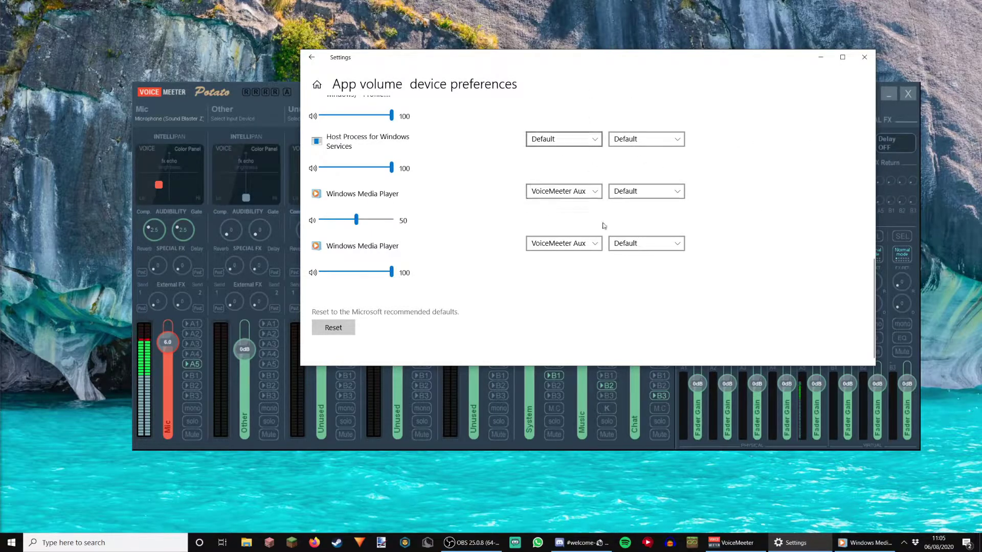
# Lower the Settings window and confirm the Music strip's name in VoiceMeeter
pyautogui.moveTo(598, 56); pyautogui.dragTo(615, 276)
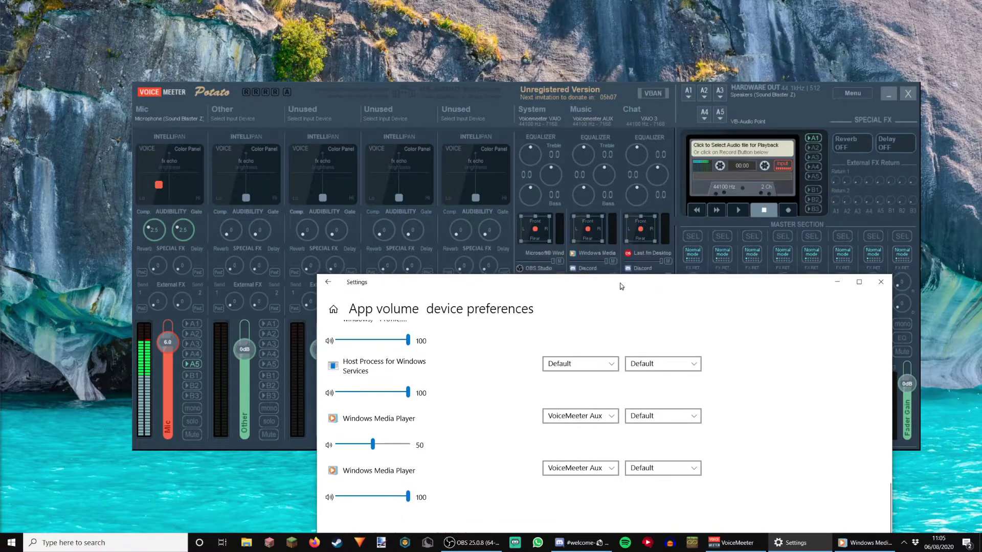
pyautogui.doubleClick(587, 112)
pyautogui.press('Return')
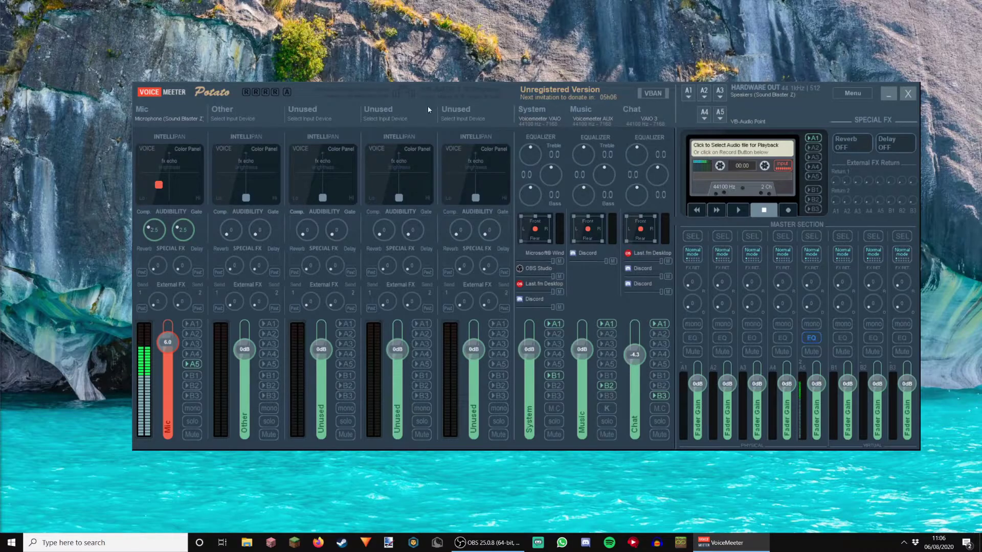
pyautogui.click(192, 324)
pyautogui.click(200, 325)
pyautogui.click(688, 93)
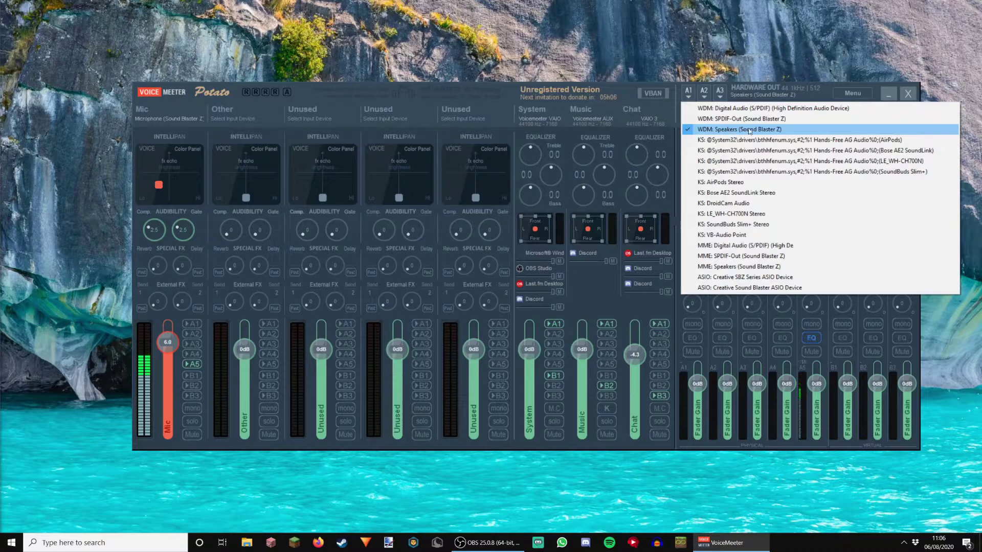
pyautogui.click(742, 129)
pyautogui.click(688, 93)
pyautogui.click(709, 131)
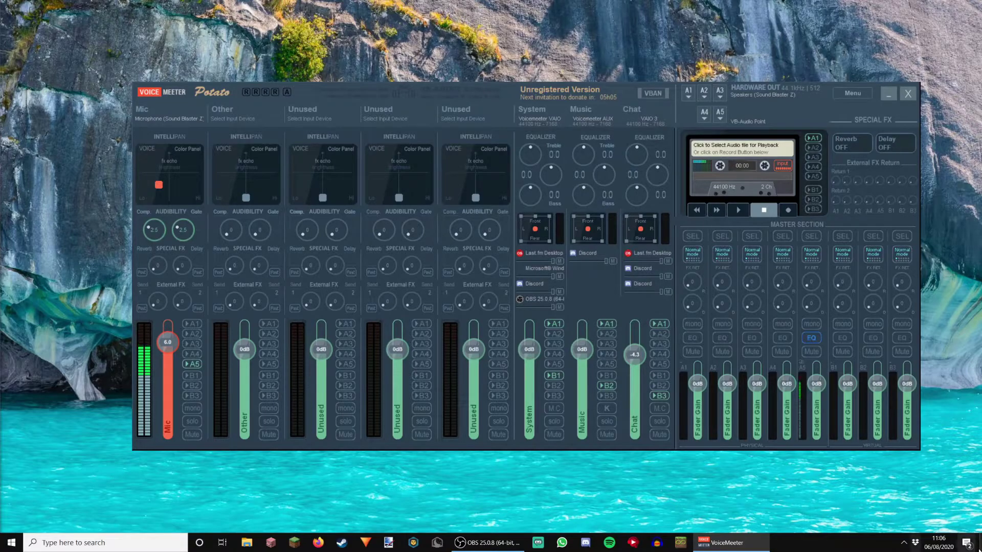
pyautogui.click(903, 542)
pyautogui.click(904, 489)
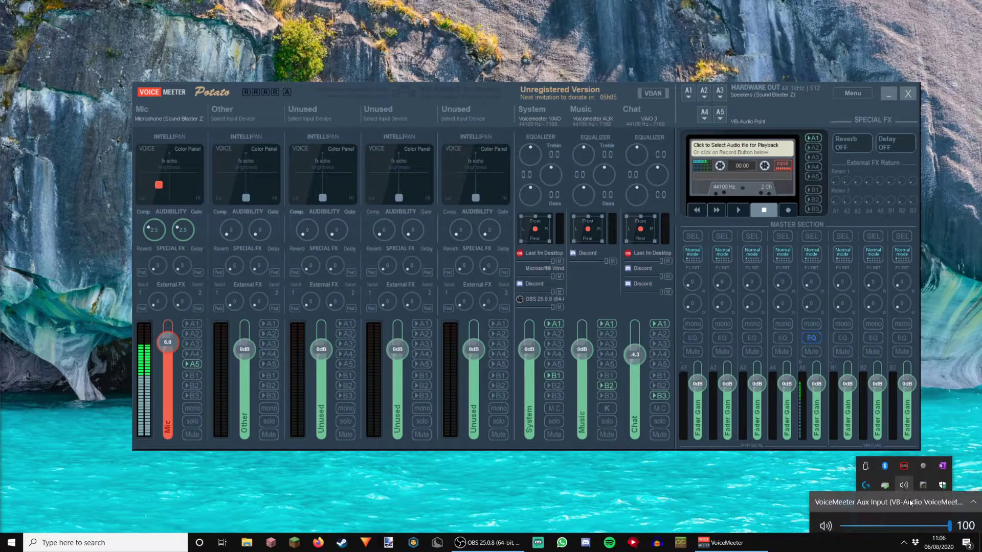
pyautogui.press('Escape')
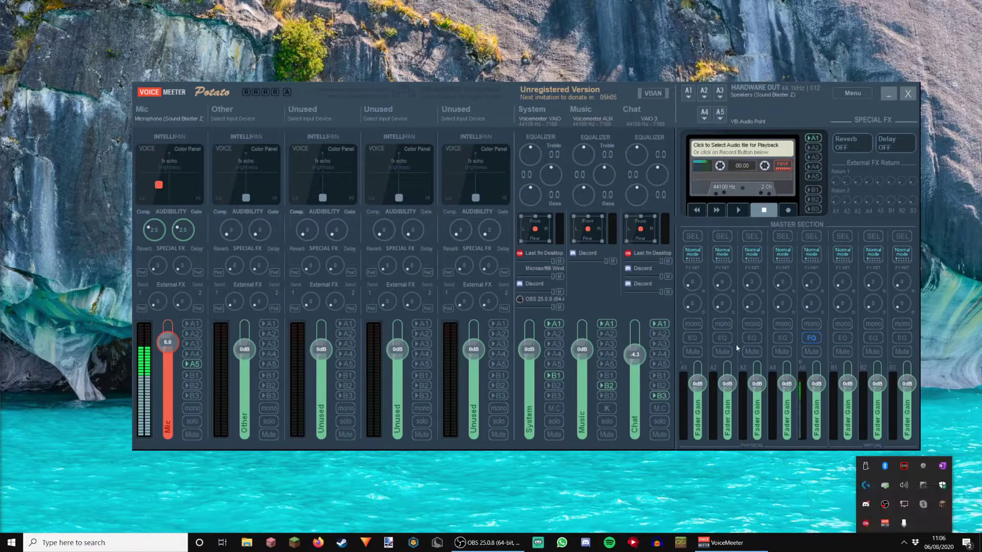
pyautogui.click(829, 499)
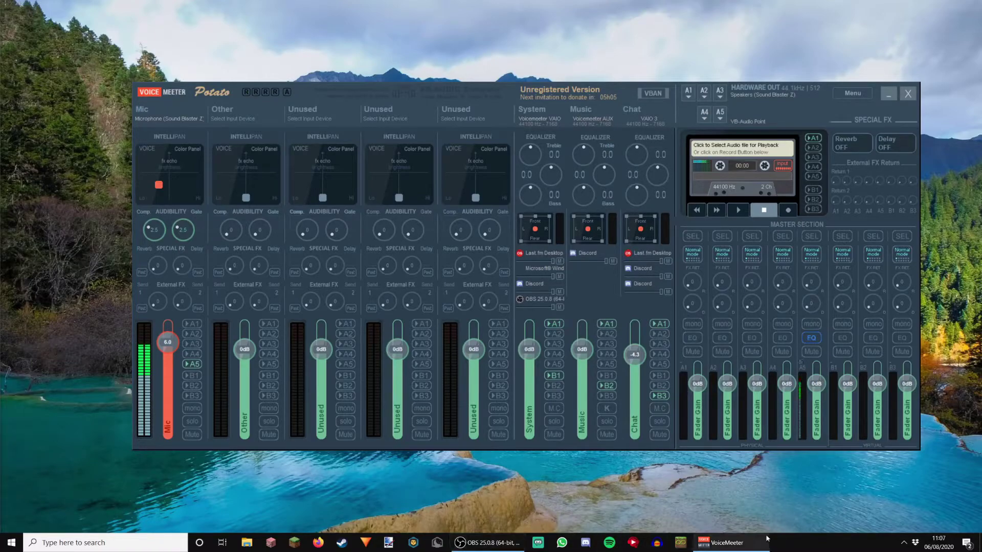
# Search 'w' in the taskbar and launch Windows Media Player
pyautogui.click(137, 548)
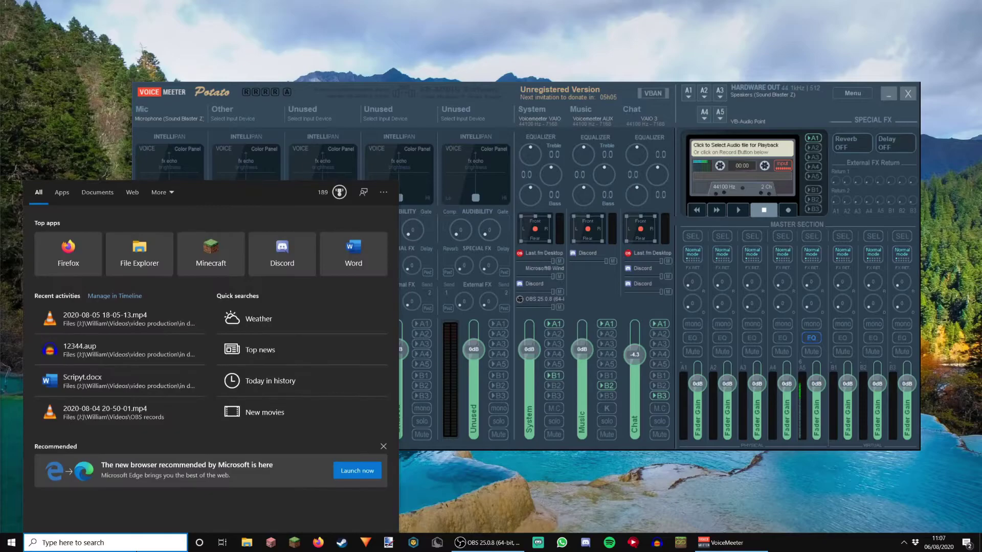
pyautogui.write('w')
pyautogui.click(79, 292)
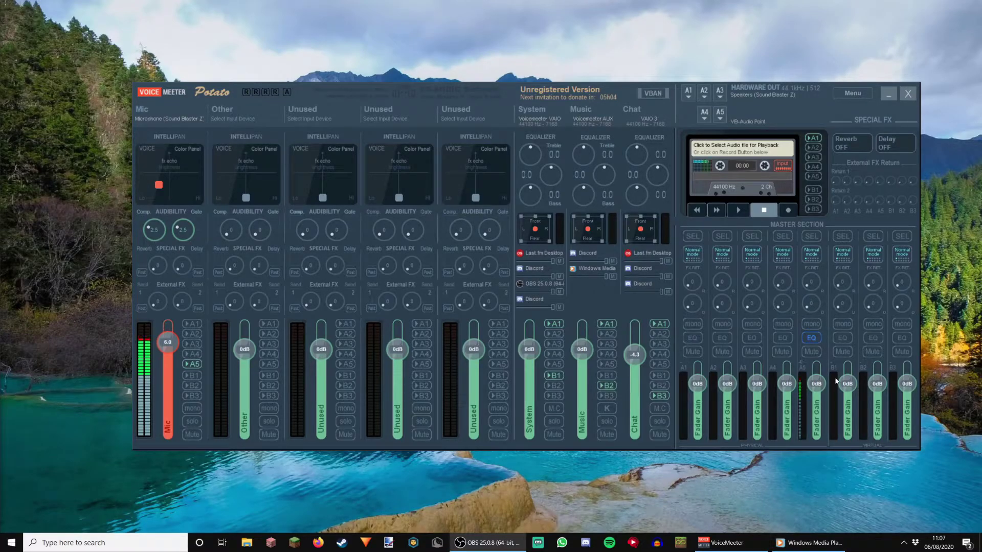
# Check the playback device volume in the tray flyout, then close the tray panels
pyautogui.click(903, 543)
pyautogui.click(903, 484)
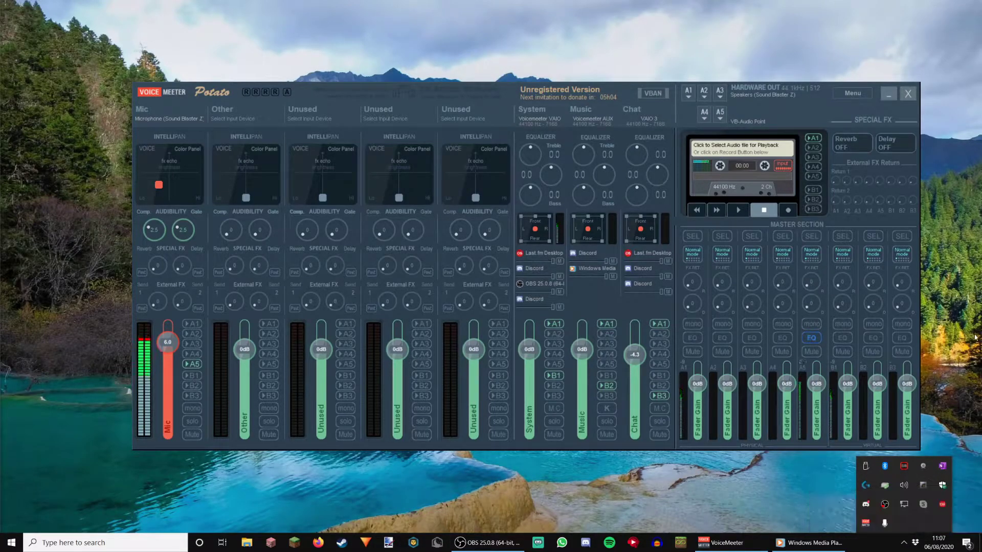
pyautogui.click(903, 485)
pyautogui.click(903, 542)
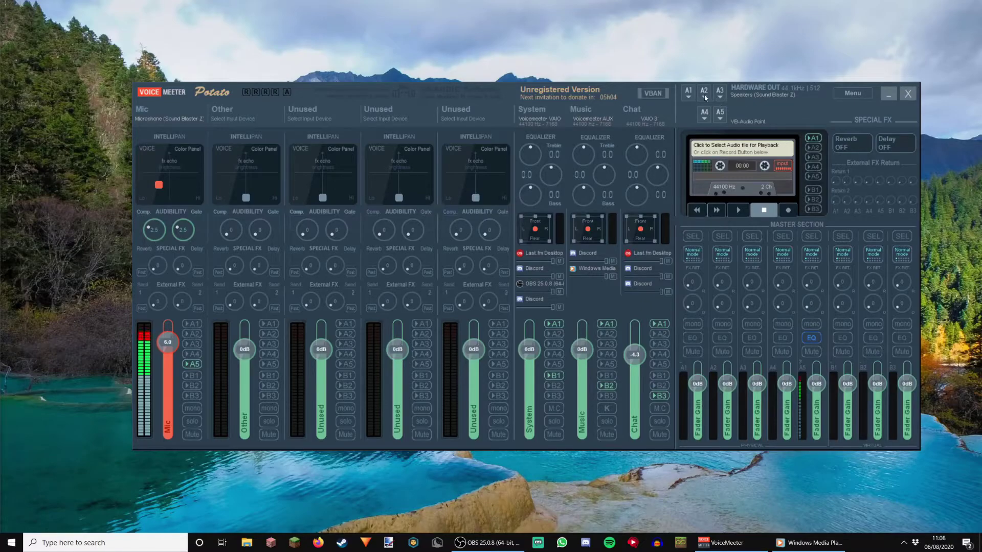
# Keep hardware output A5 on KS: VB-Audio Point and switch off the A5 bus EQ
pyautogui.click(721, 119)
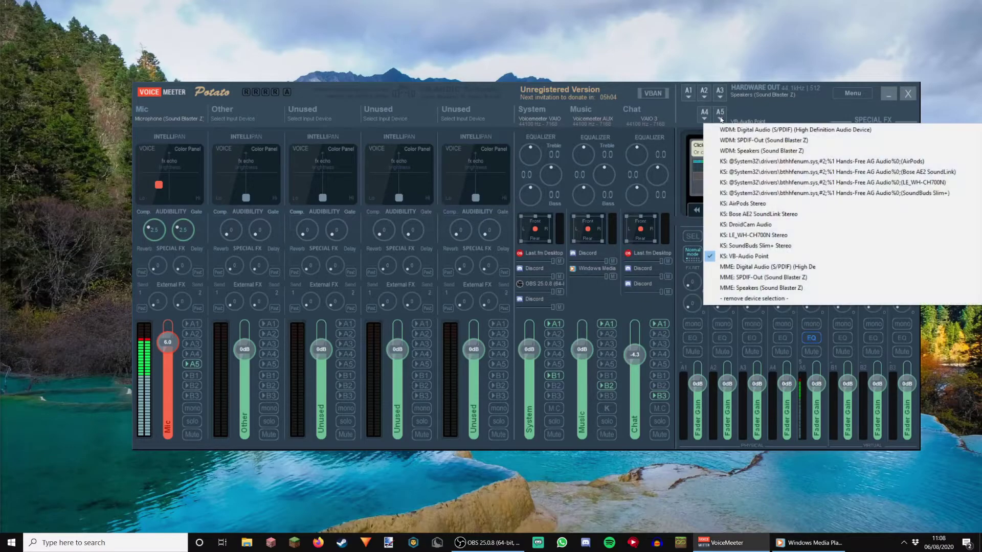
pyautogui.click(747, 257)
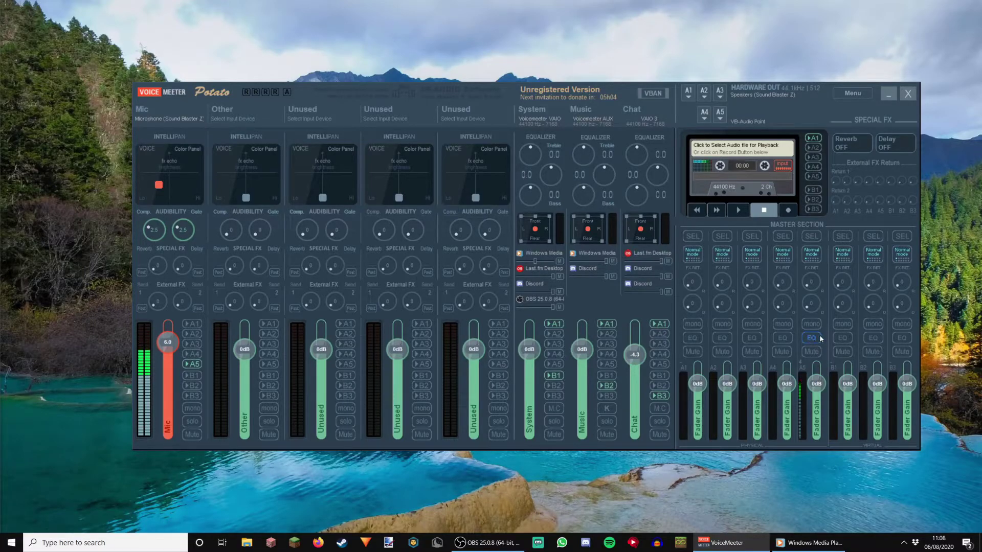
pyautogui.click(810, 342)
# Open the A5 bus EQ editor and keep band 1's frequency at 150 Hz
pyautogui.click(815, 336)
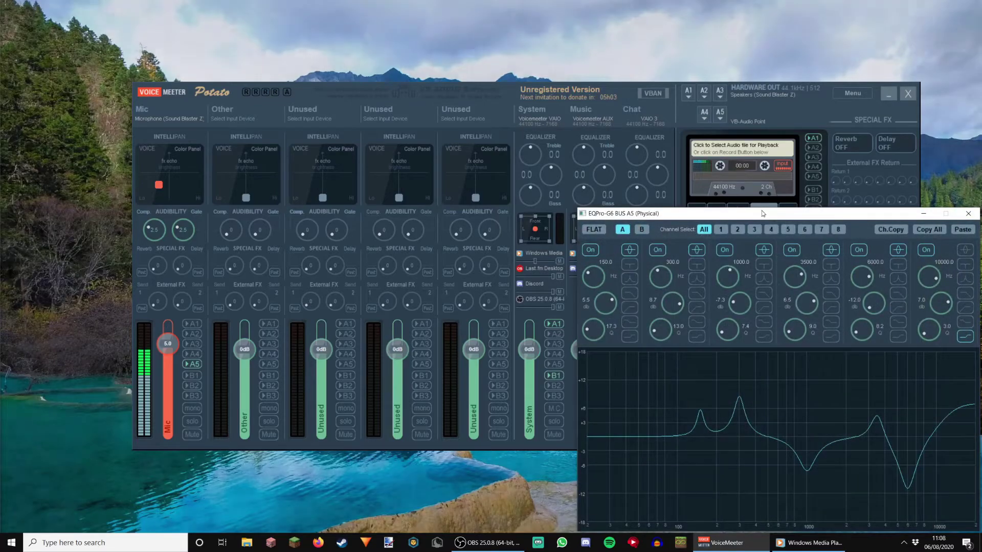
pyautogui.moveTo(762, 207); pyautogui.dragTo(631, 103)
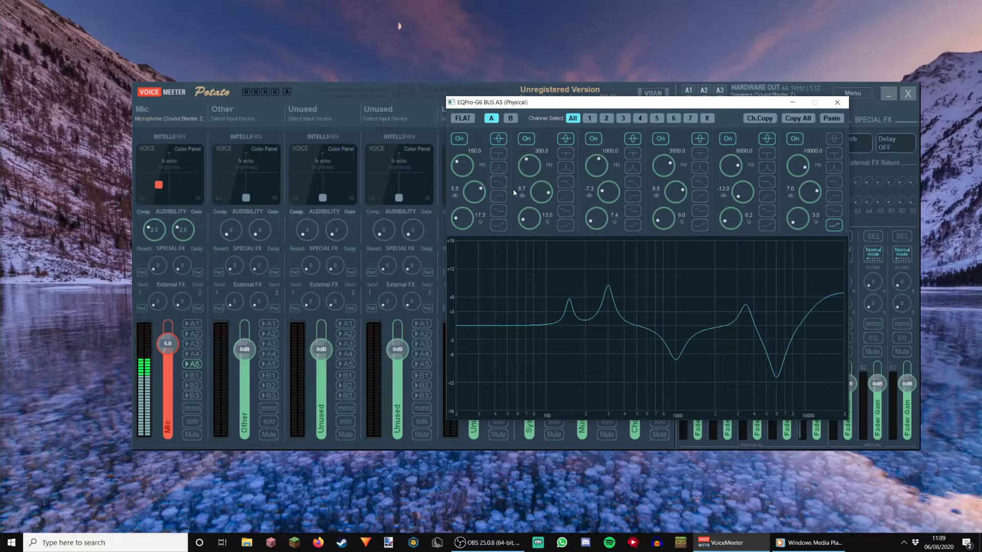
pyautogui.doubleClick(459, 167)
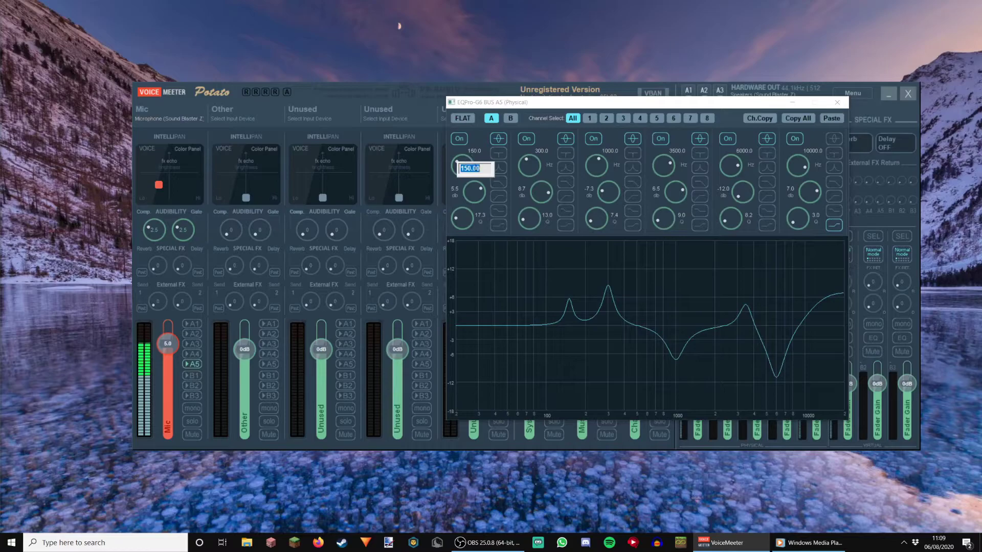
pyautogui.press('Return')
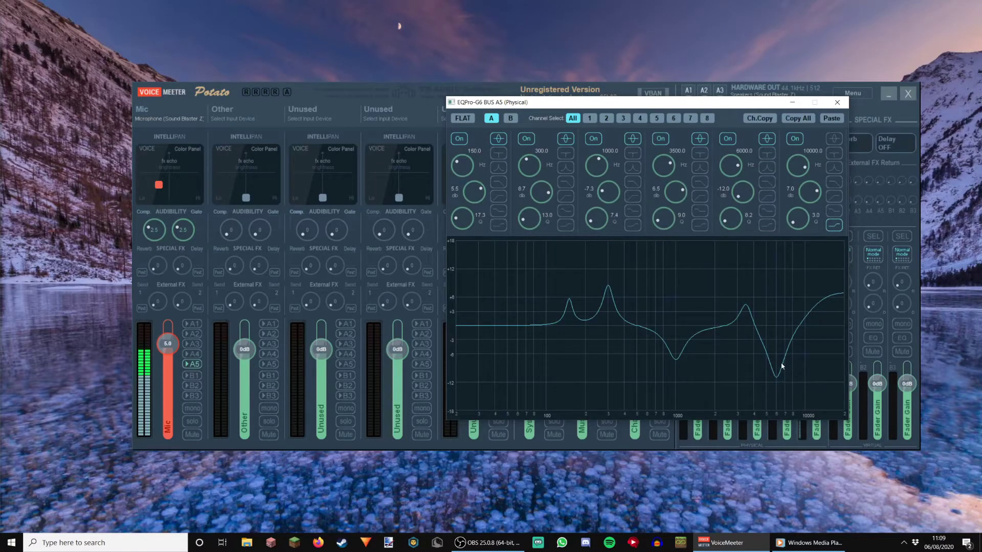
# Set band 4 (3500 Hz) gain to 6.0 dB, keep band 6 a high shelf, and close the EQ
pyautogui.click(835, 139)
pyautogui.click(833, 225)
pyautogui.moveTo(682, 198); pyautogui.dragTo(670, 330)
pyautogui.moveTo(666, 281); pyautogui.dragTo(685, 173)
pyautogui.doubleClick(685, 184)
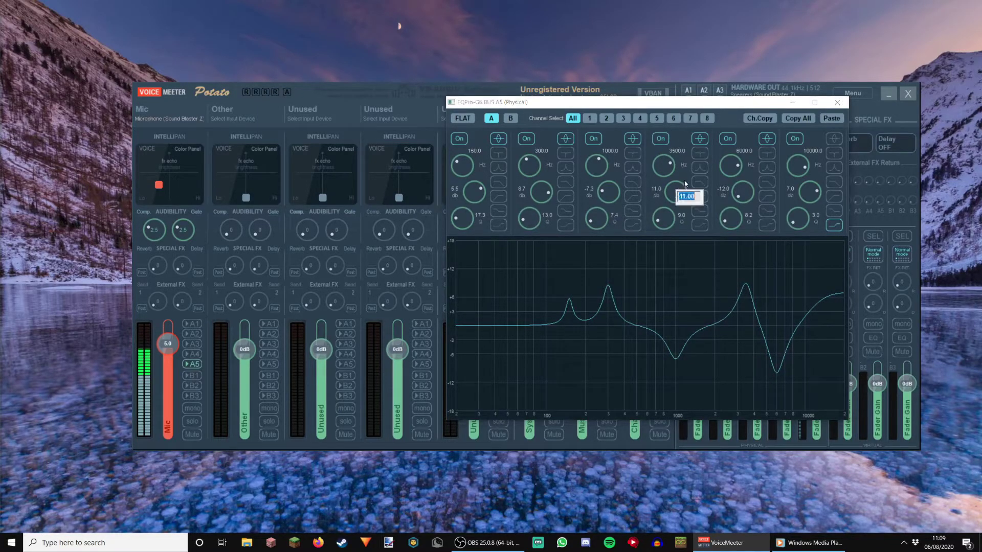
pyautogui.write('6')
pyautogui.press('Return')
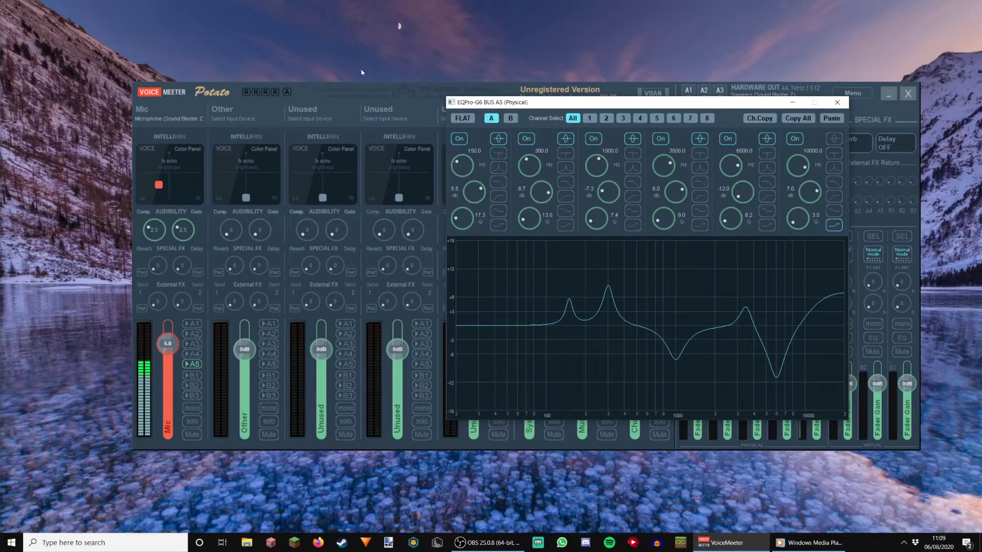
pyautogui.click(837, 103)
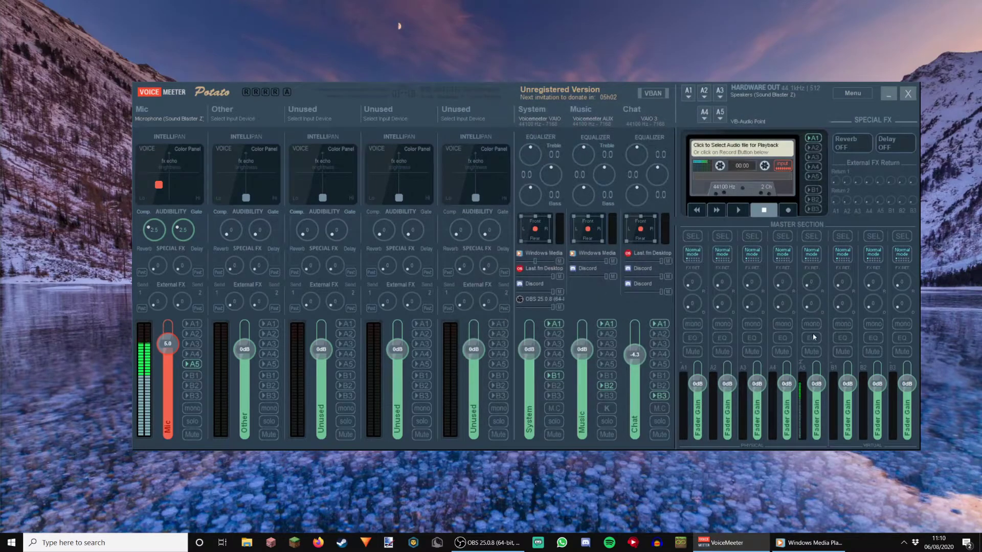
# Turn the A5 bus EQ back on and search Windows for 'sound'
pyautogui.click(812, 338)
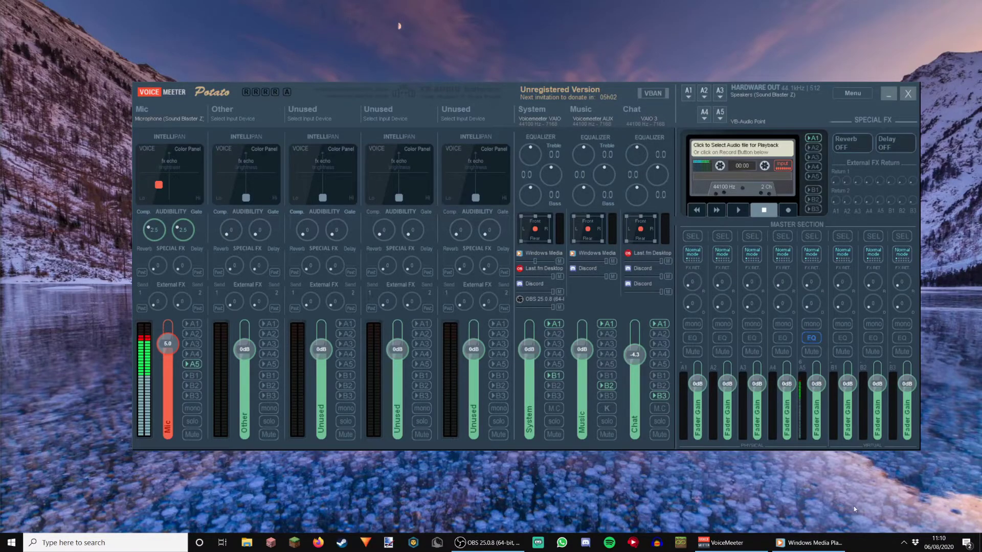
pyautogui.click(154, 541)
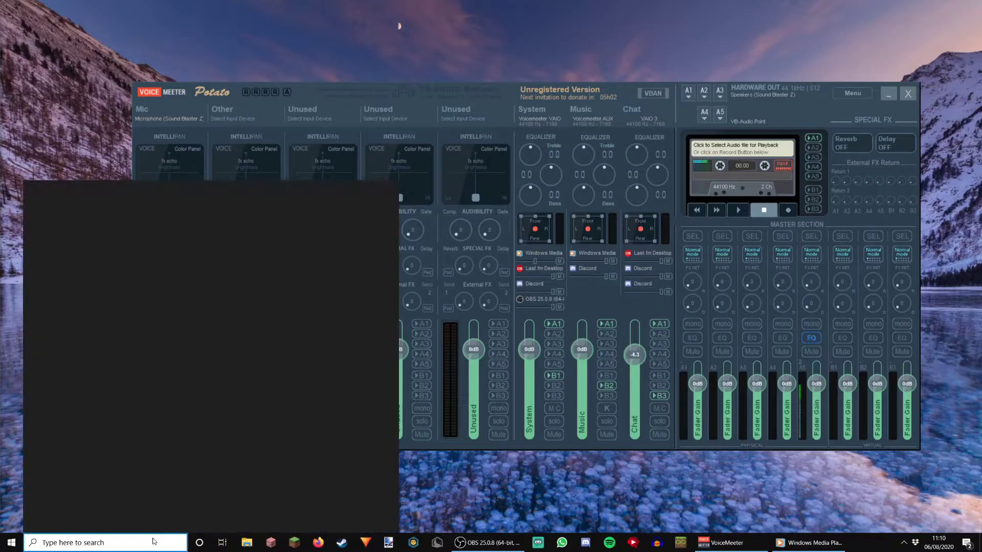
pyautogui.write('sound')
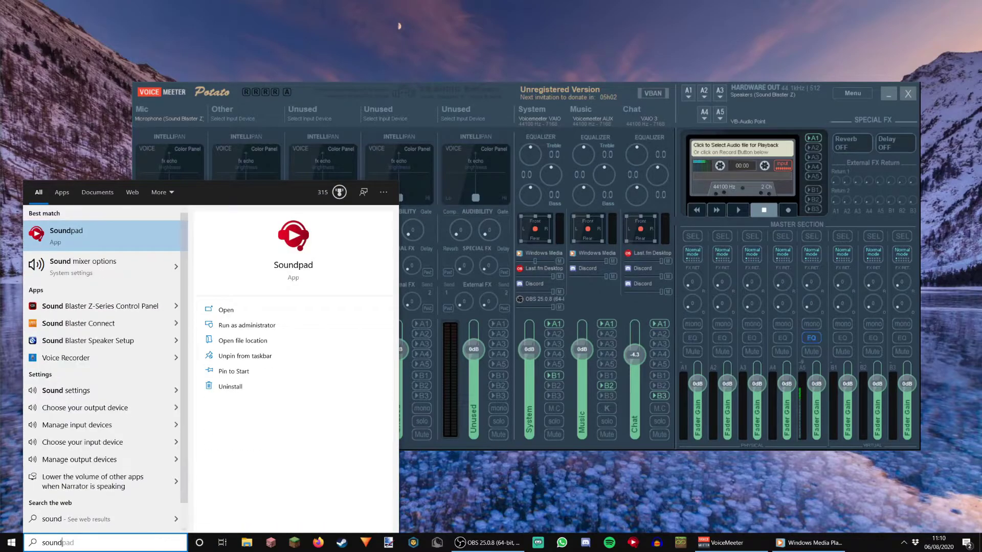
# Open App volume and device preferences from the Windows Sound settings
pyautogui.click(106, 388)
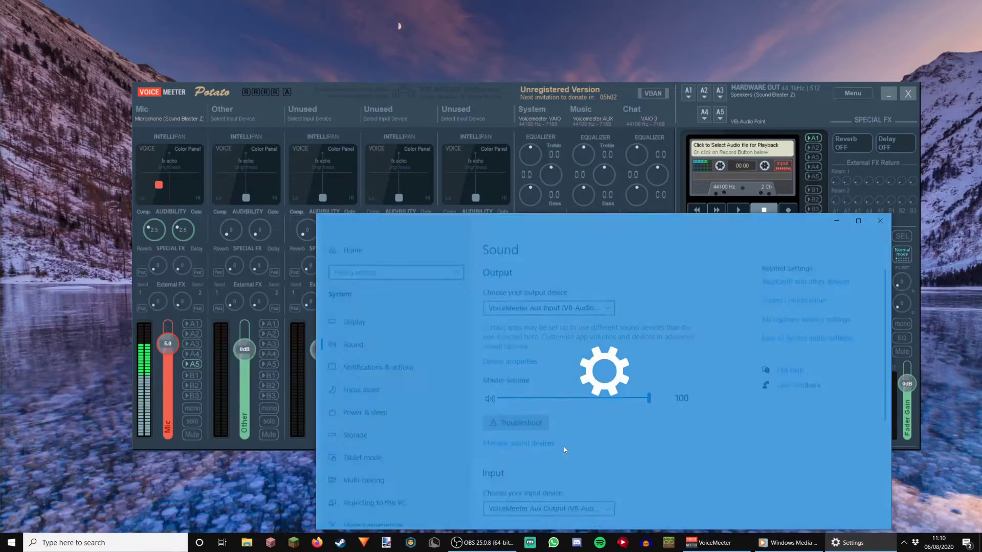
pyautogui.scroll(-4, 546, 415)
pyautogui.click(514, 485)
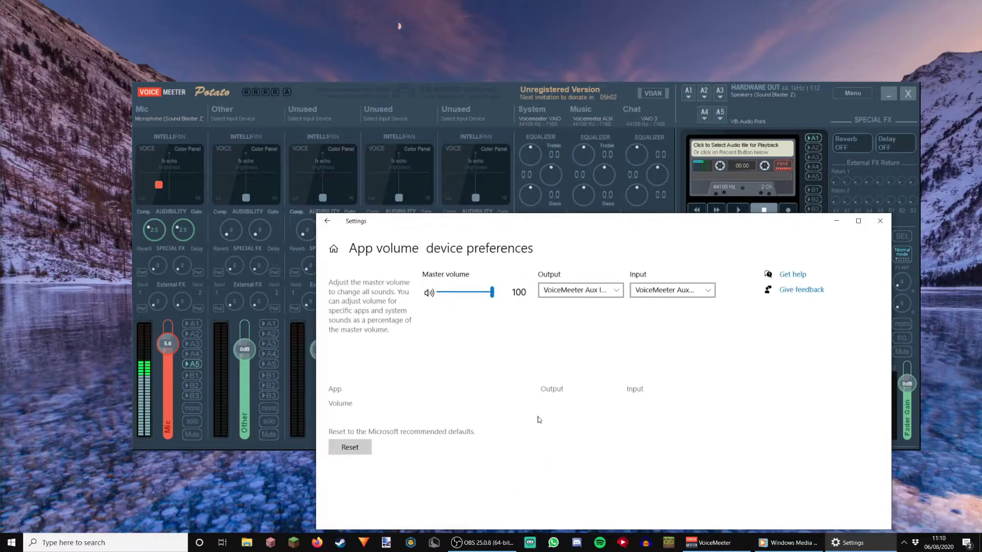
pyautogui.scroll(-4, 420, 405)
pyautogui.scroll(4, 420, 406)
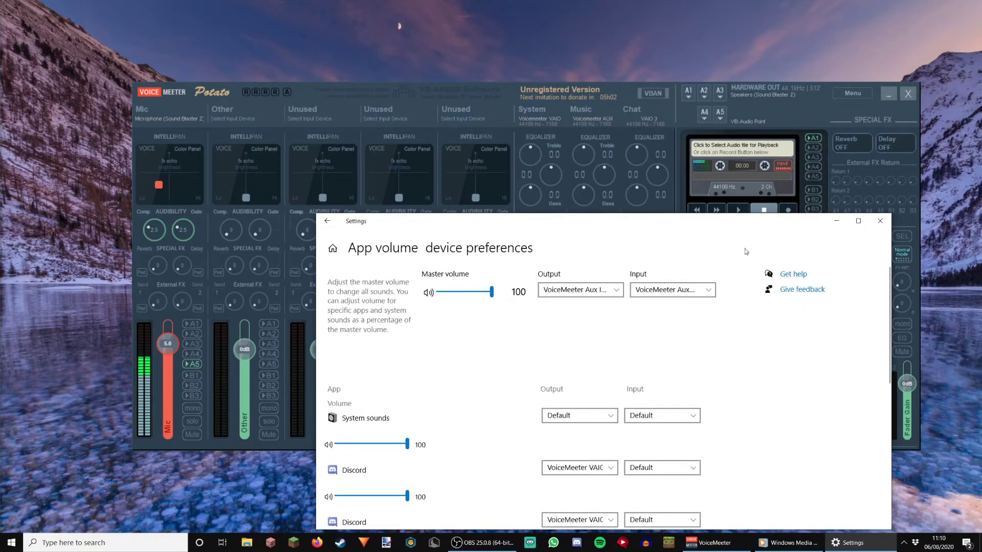
pyautogui.click(704, 289)
pyautogui.click(725, 221)
pyautogui.moveTo(672, 223); pyautogui.dragTo(466, 141)
# Set default input to VoiceMeeter Aux Output and default output to VoiceMeeter Aux Input
pyautogui.click(452, 204)
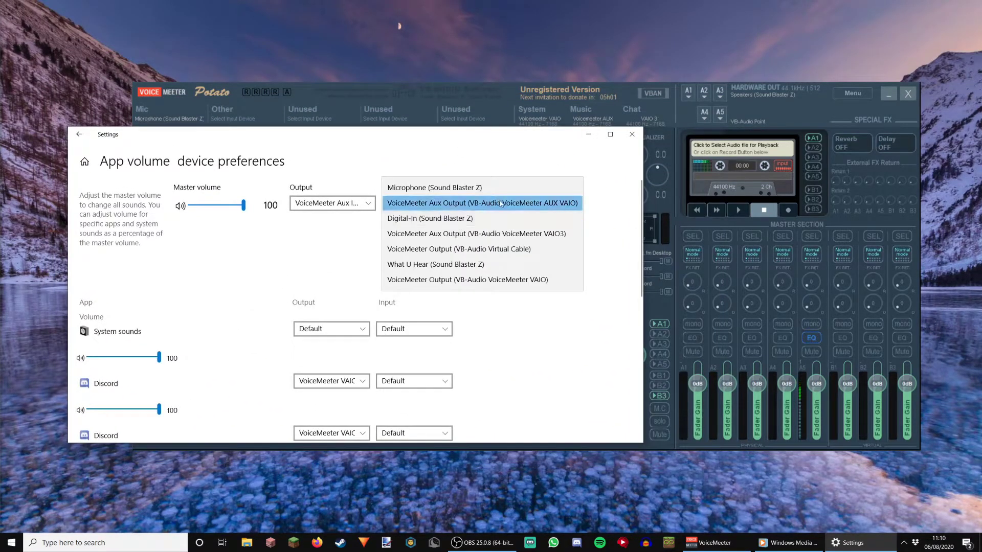
pyautogui.click(500, 204)
pyautogui.click(453, 204)
pyautogui.click(452, 201)
pyautogui.click(332, 204)
pyautogui.click(420, 223)
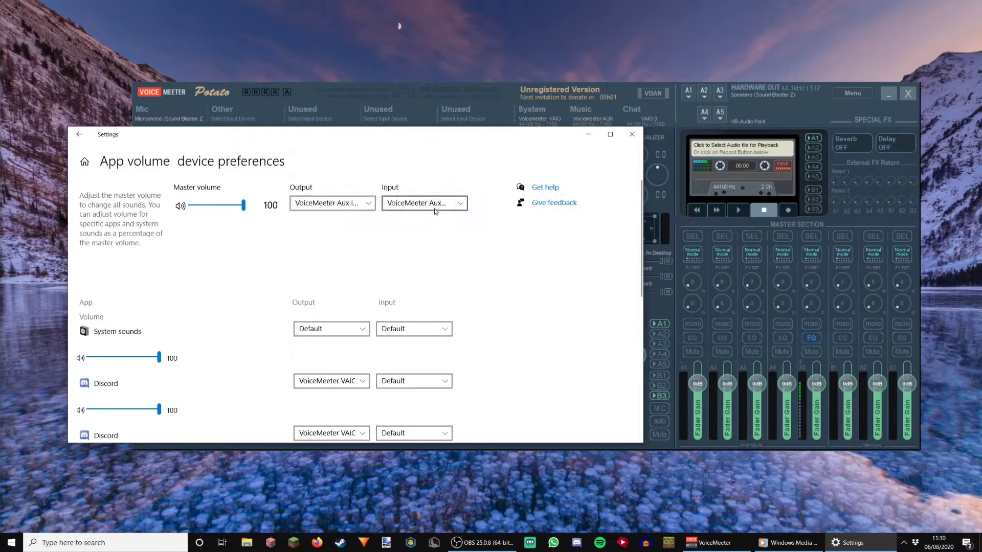
pyautogui.click(424, 204)
pyautogui.click(327, 211)
pyautogui.click(327, 211)
pyautogui.click(327, 211)
# Recheck that input and output both remain on the VoiceMeeter Aux devices
pyautogui.moveTo(539, 143); pyautogui.dragTo(505, 145)
pyautogui.click(440, 211)
pyautogui.click(330, 213)
pyautogui.click(328, 212)
pyautogui.click(431, 225)
pyautogui.moveTo(482, 147); pyautogui.dragTo(708, 308)
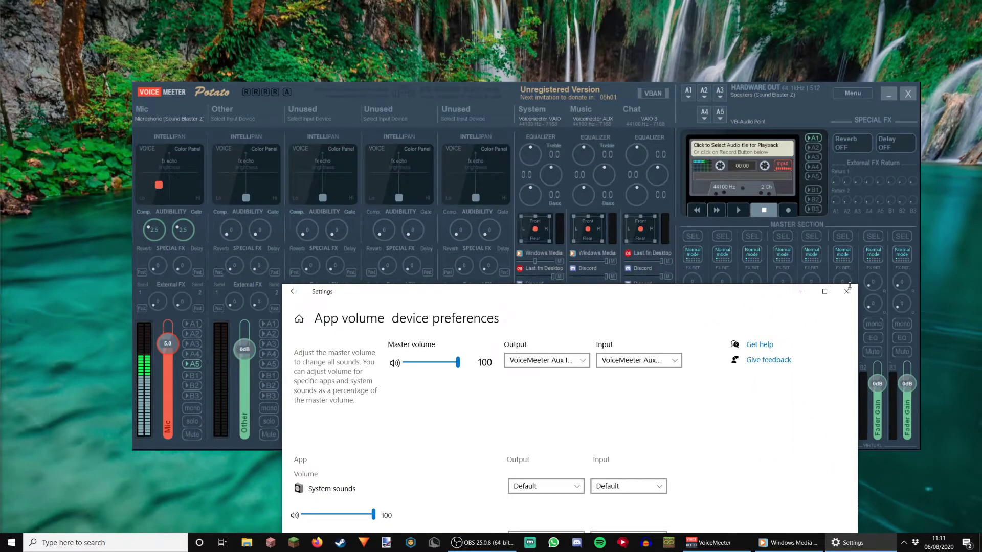
# Close Windows Settings to return to the VoiceMeeter Potato mixer
pyautogui.click(803, 293)
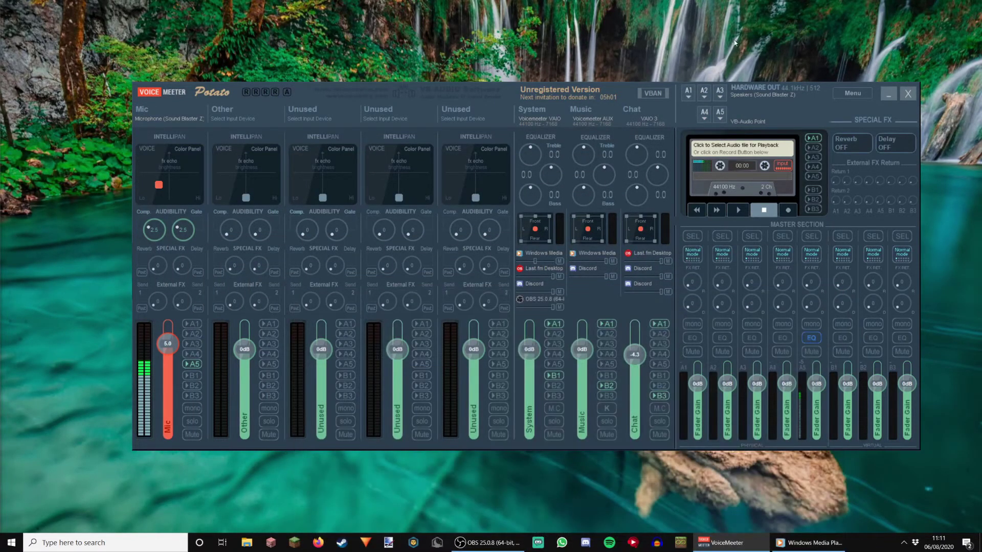
# Set Discord's Voice & Video input device to VoiceMeeter Output (VB-Audio Virtual Cable)
pyautogui.click(585, 543)
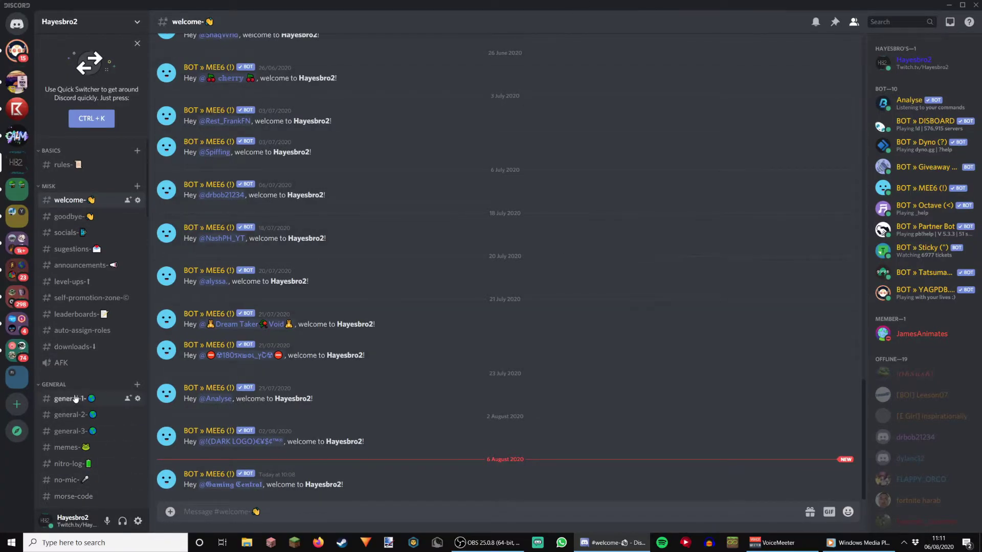
pyautogui.click(138, 521)
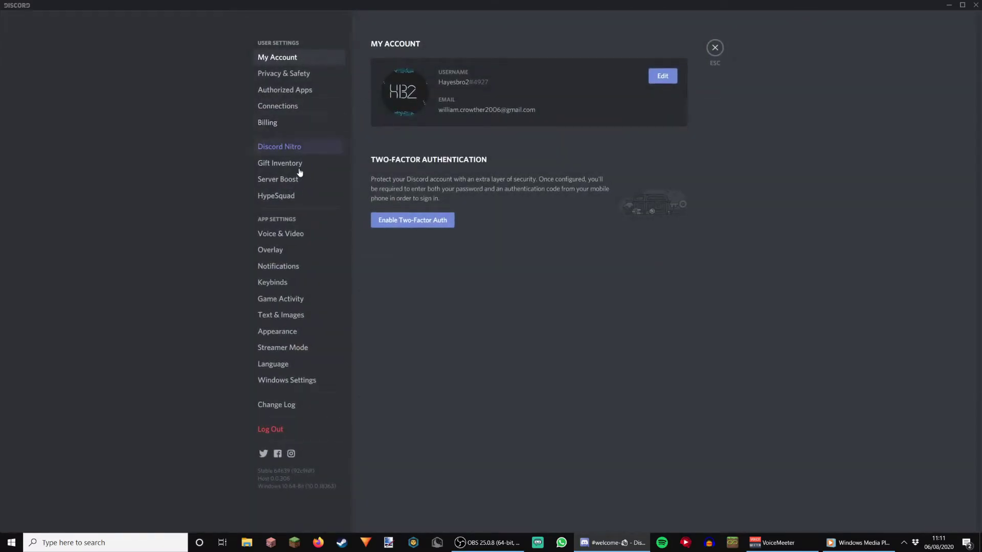
pyautogui.click(301, 233)
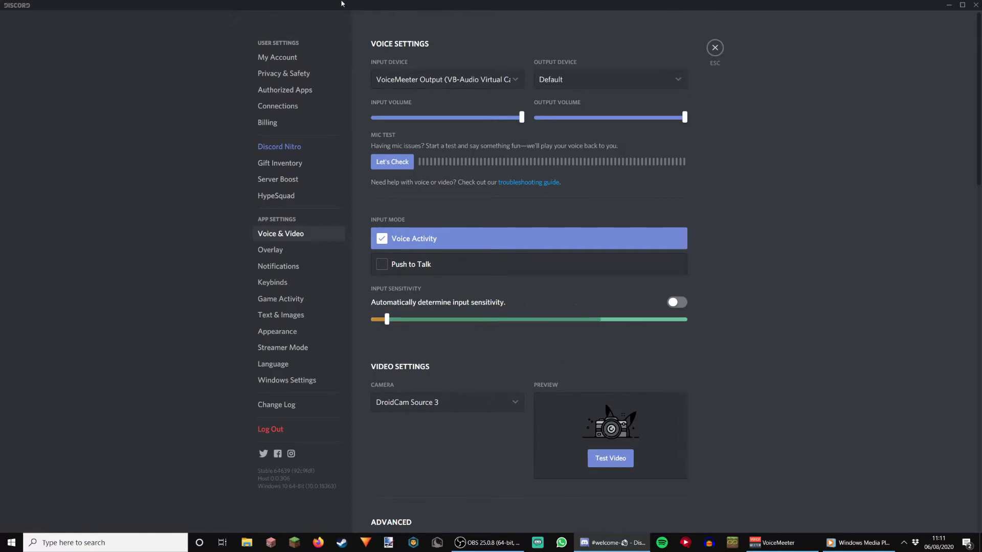
pyautogui.click(444, 81)
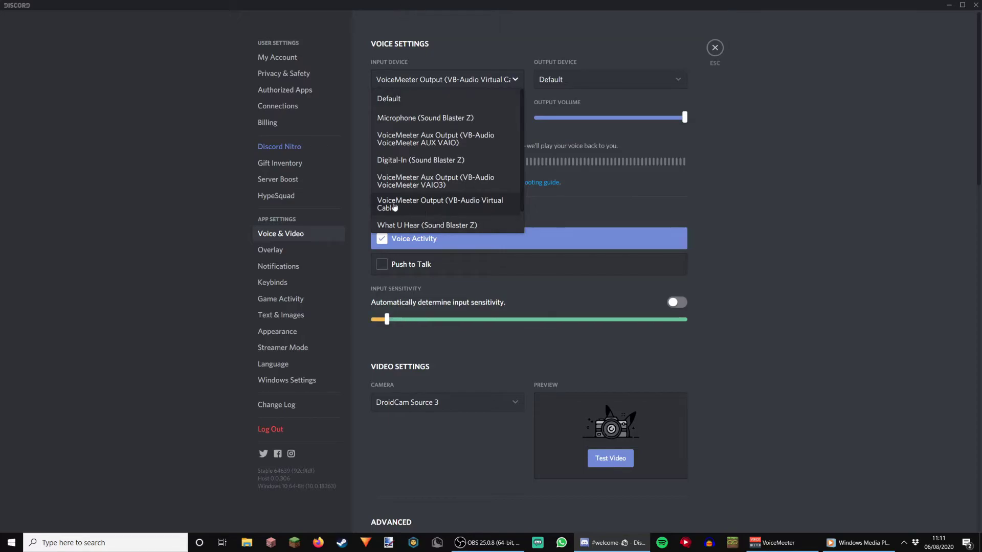
pyautogui.click(477, 205)
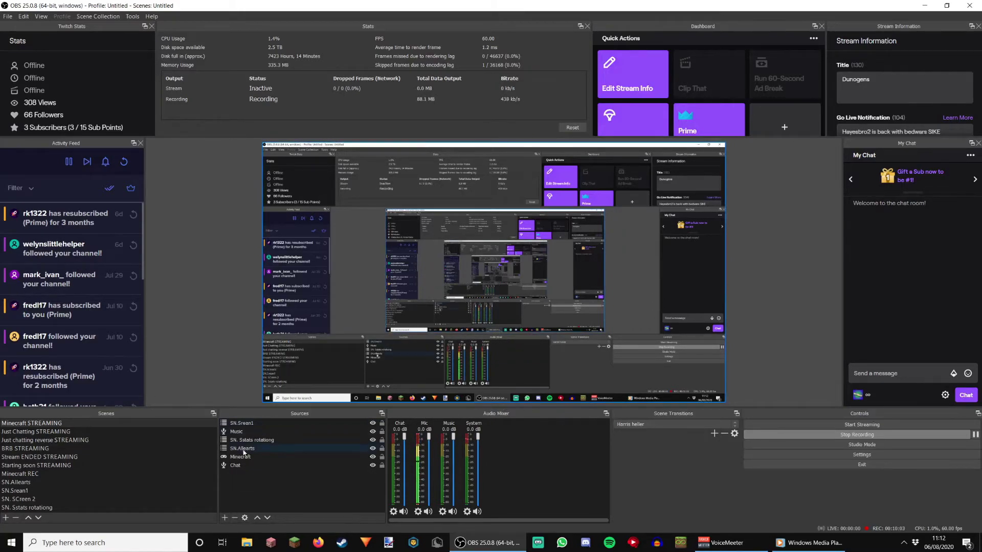
# Confirm in its properties that the OBS Mic source captures VoiceMeeter Output
pyautogui.rightClick(425, 422)
pyautogui.click(416, 430)
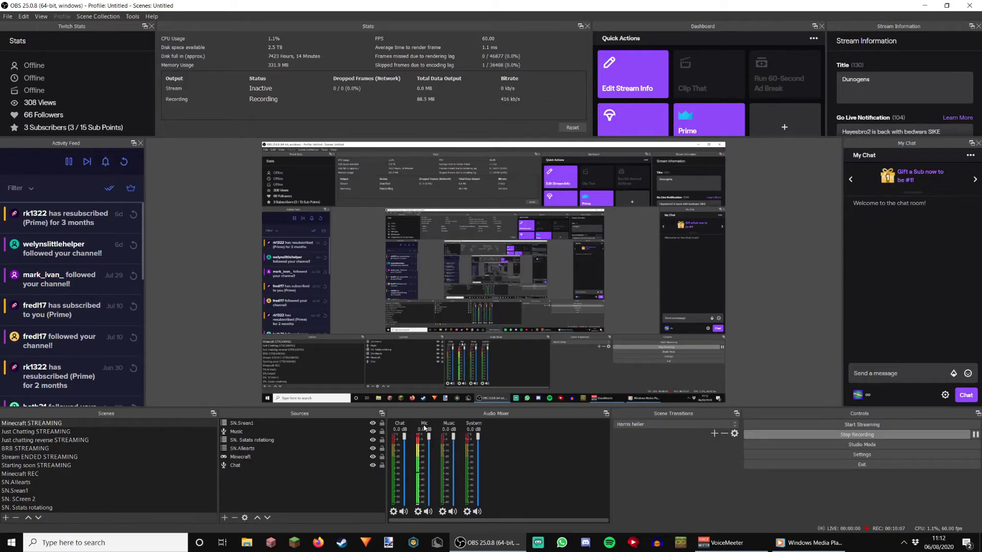
pyautogui.rightClick(424, 425)
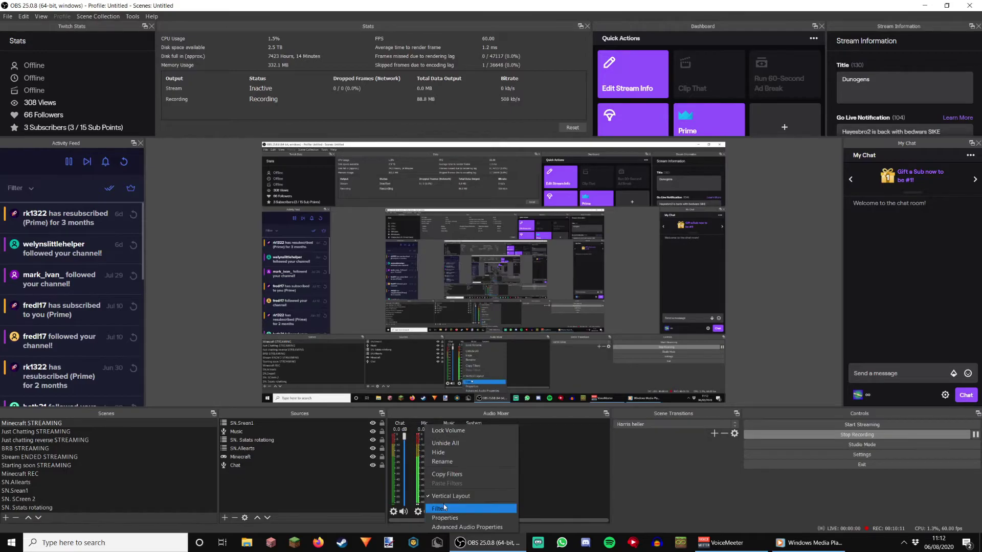
pyautogui.click(448, 518)
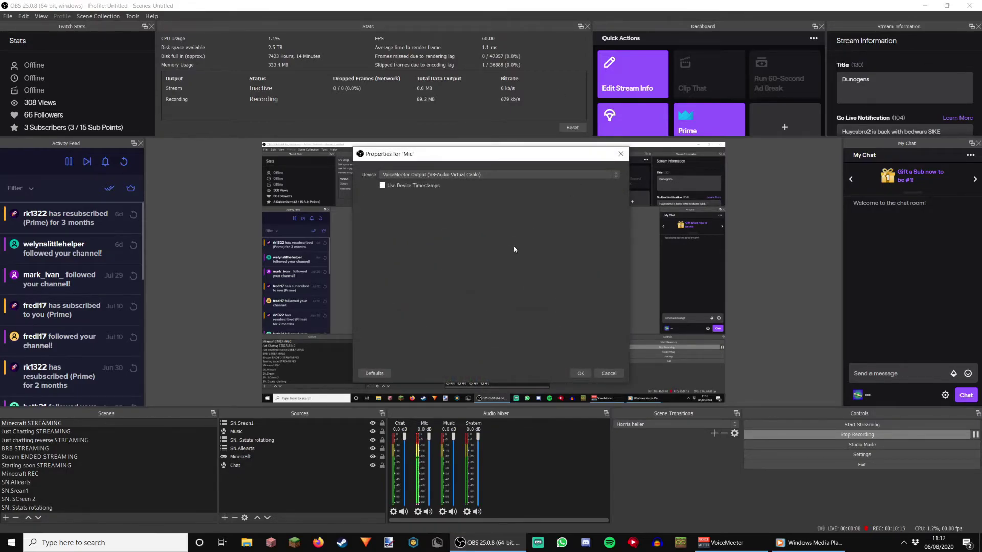
pyautogui.click(581, 373)
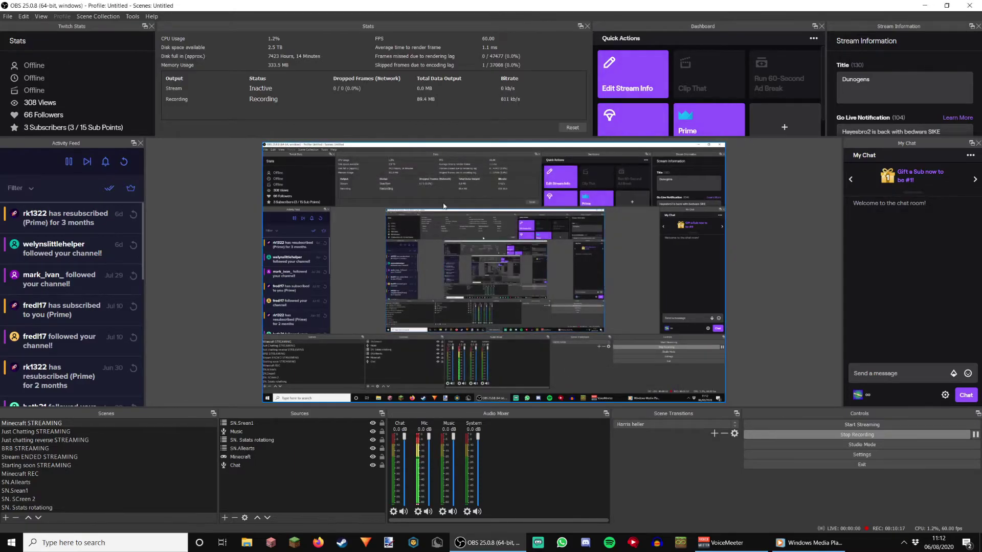
# Open the Music source's properties, showing VoiceMeeter Aux Output, beside the VoiceMeeter mixer
pyautogui.rightClick(448, 428)
pyautogui.press('Escape')
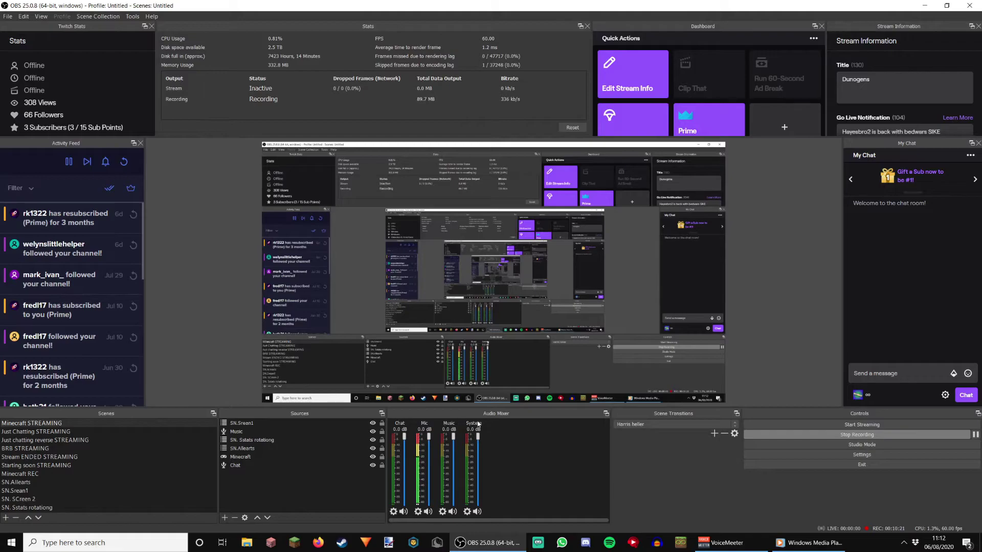
pyautogui.rightClick(455, 428)
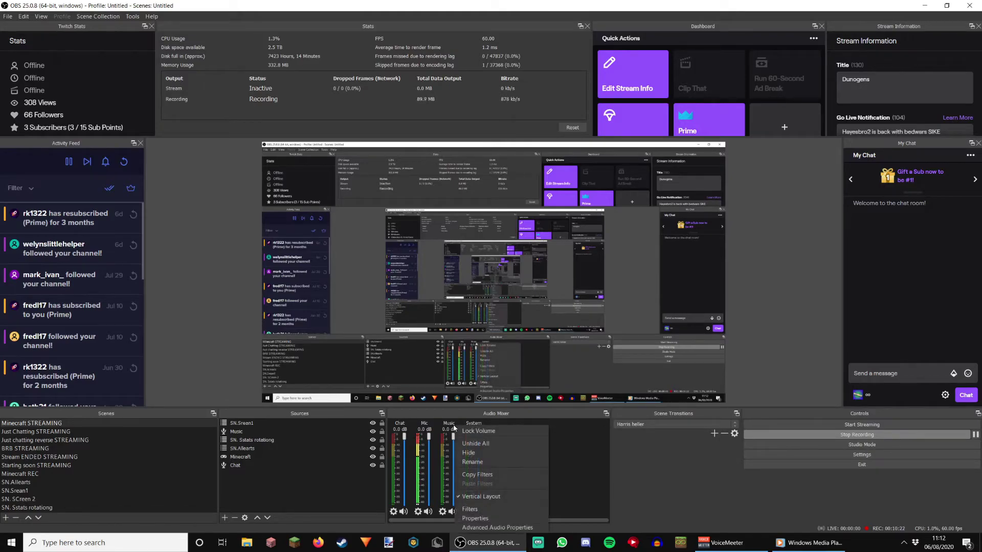
pyautogui.click(474, 520)
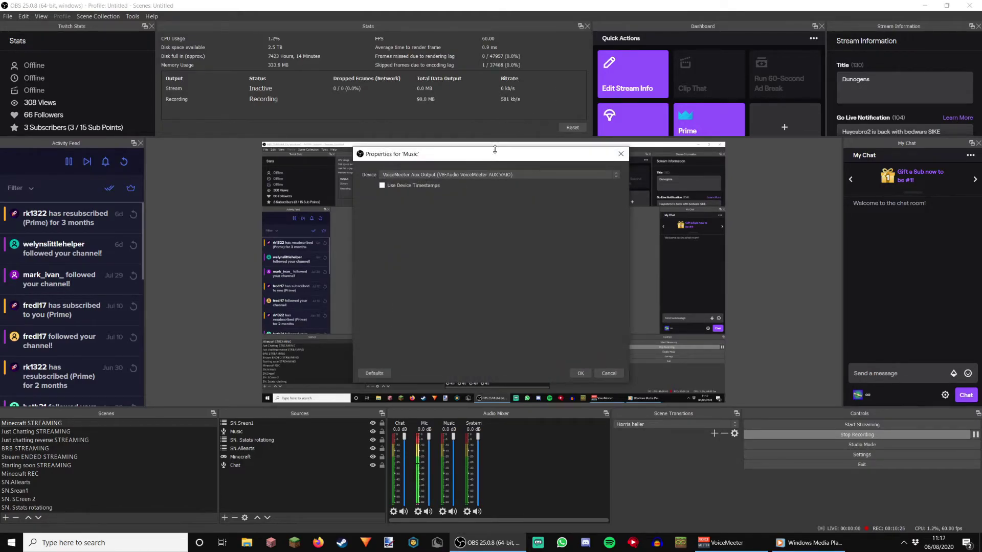
pyautogui.moveTo(491, 5); pyautogui.dragTo(20, 22)
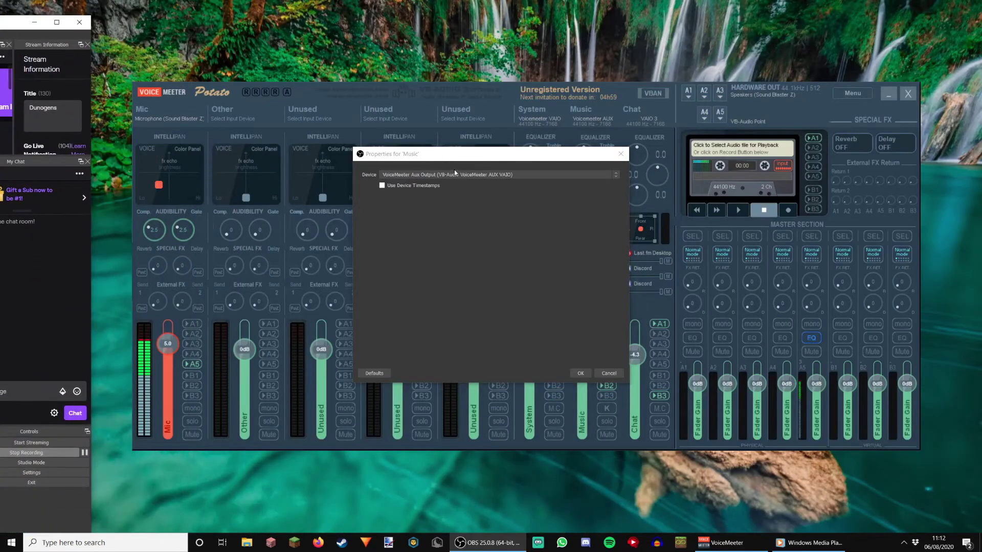
# Confirm the Music source stays on VoiceMeeter Aux Output
pyautogui.moveTo(460, 154); pyautogui.dragTo(373, 154)
pyautogui.click(559, 98)
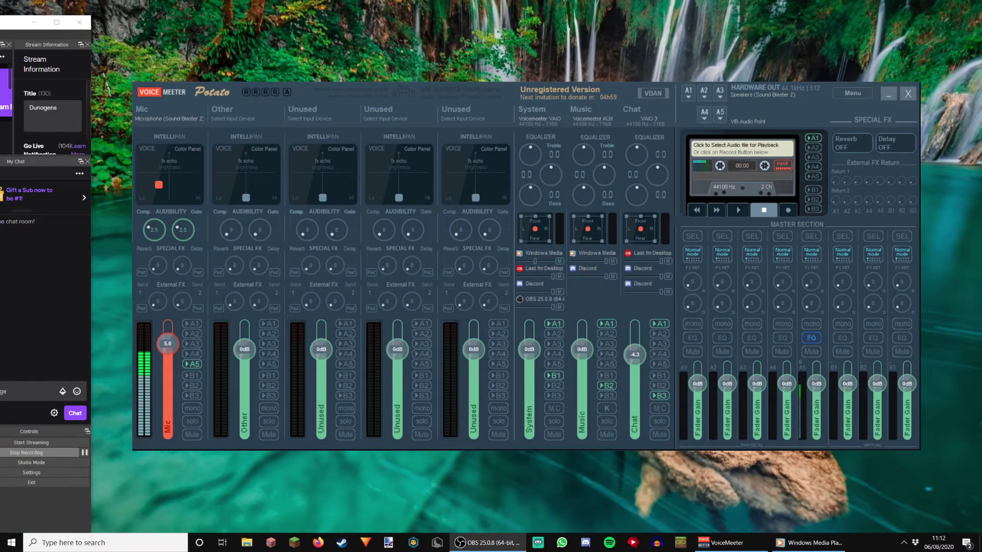
pyautogui.hotkey('alt', 'Tab')
pyautogui.moveTo(610, 101); pyautogui.dragTo(864, 94)
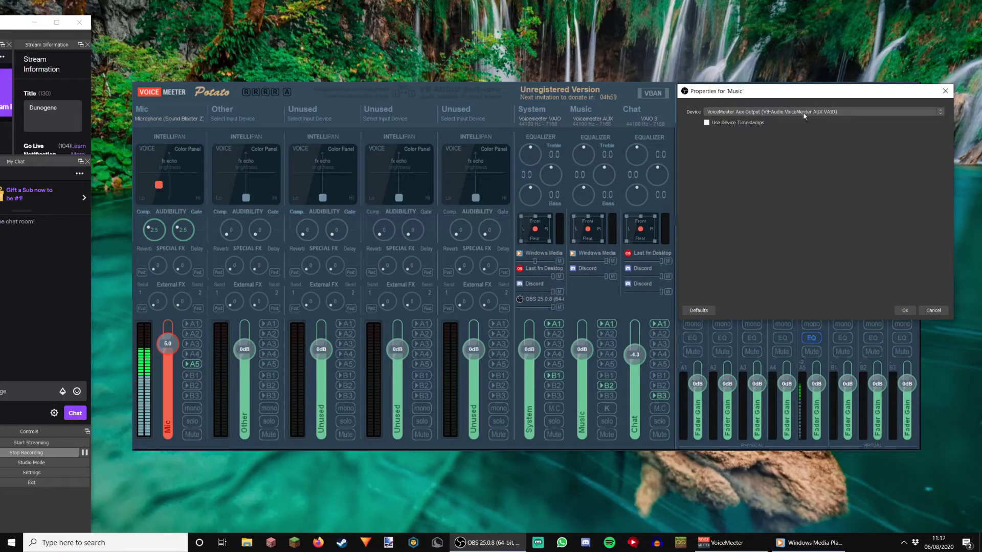
pyautogui.click(905, 310)
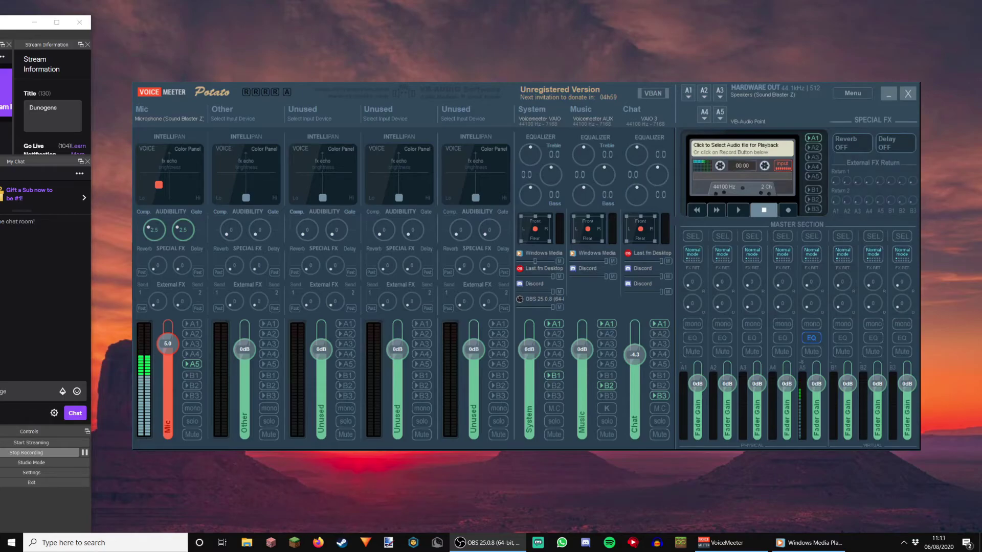
# Confirm the System and Chat sources' VoiceMeeter devices and restore the OBS window
pyautogui.moveTo(486, 104); pyautogui.dragTo(804, 78)
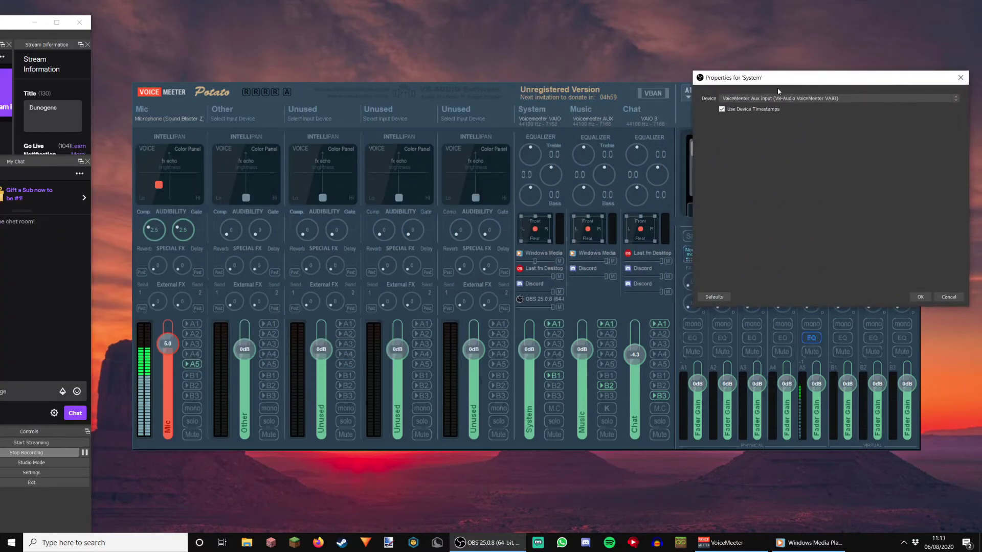
pyautogui.click(920, 297)
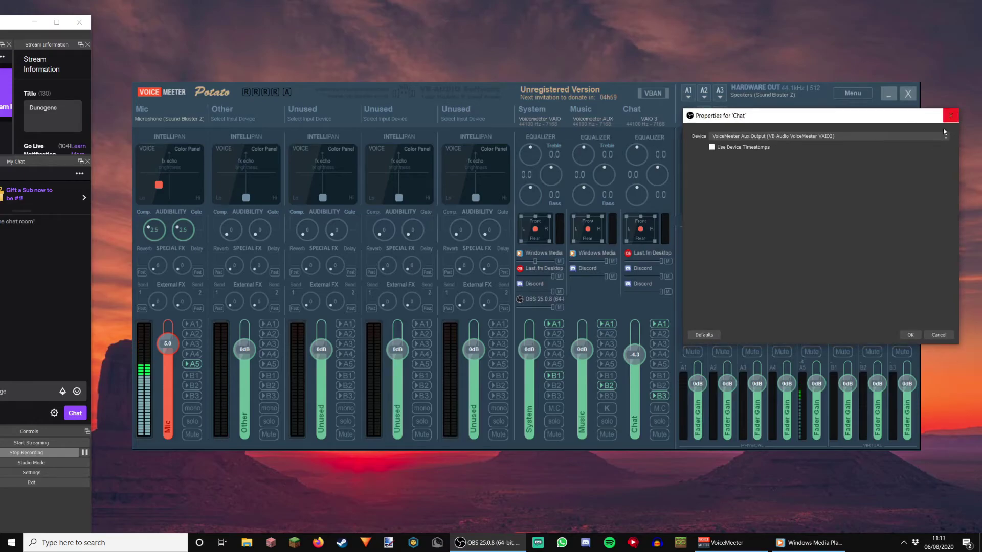
pyautogui.click(908, 338)
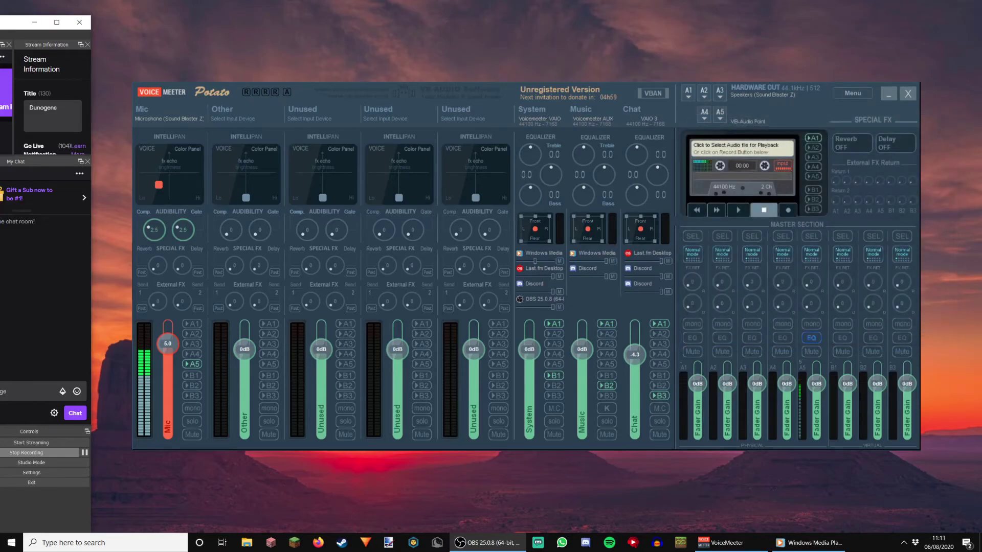
pyautogui.press('super+Up')
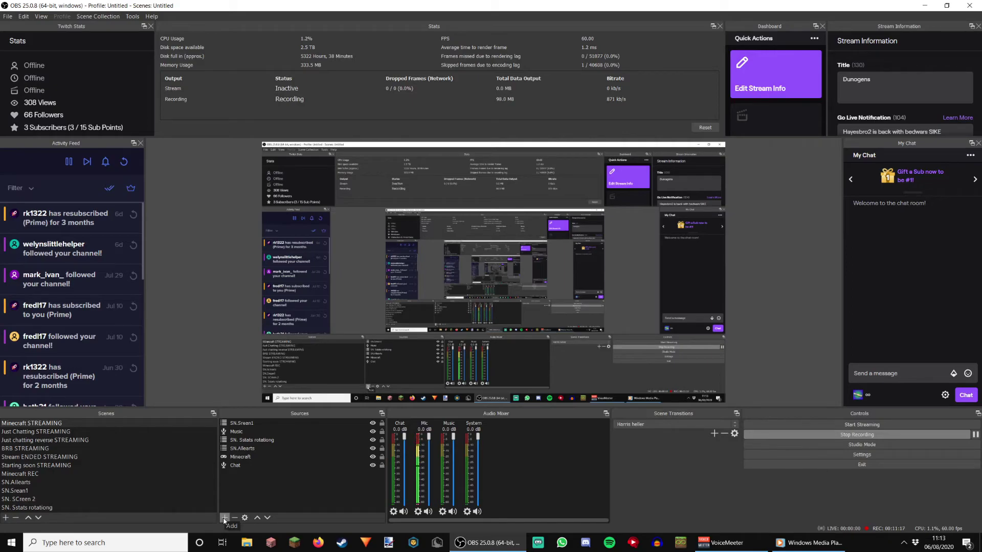
# Add the existing Chat source to the current scene as an Audio Input Capture
pyautogui.click(224, 518)
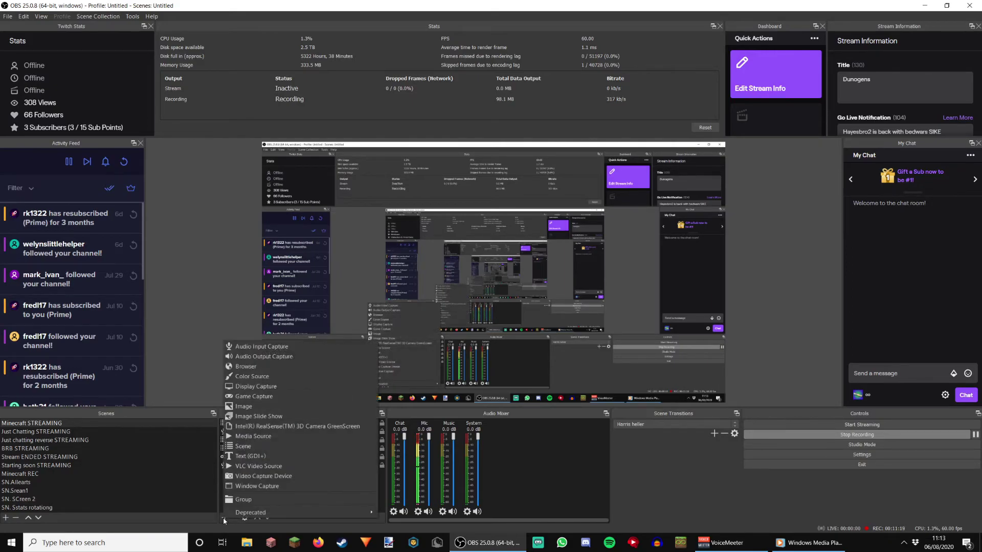
pyautogui.click(255, 347)
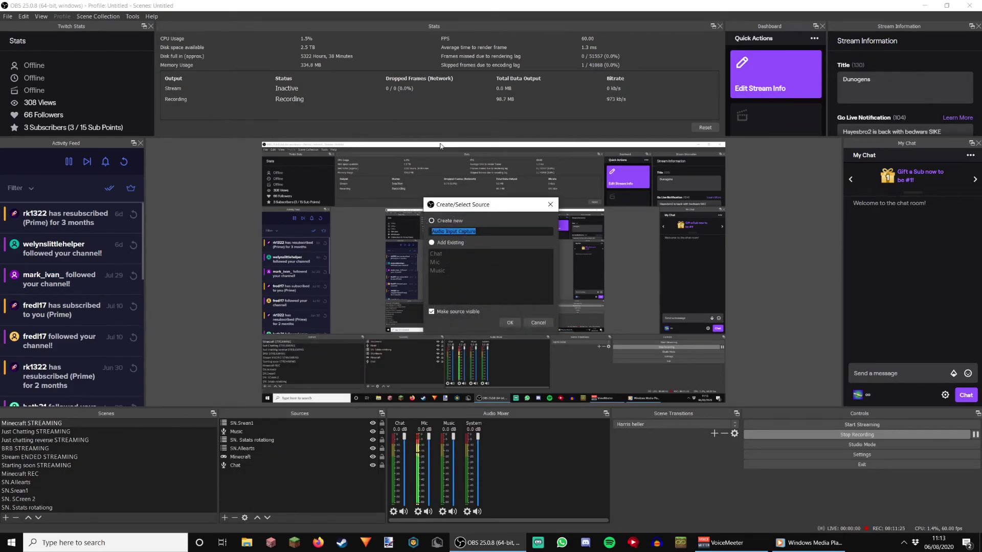
pyautogui.click(444, 253)
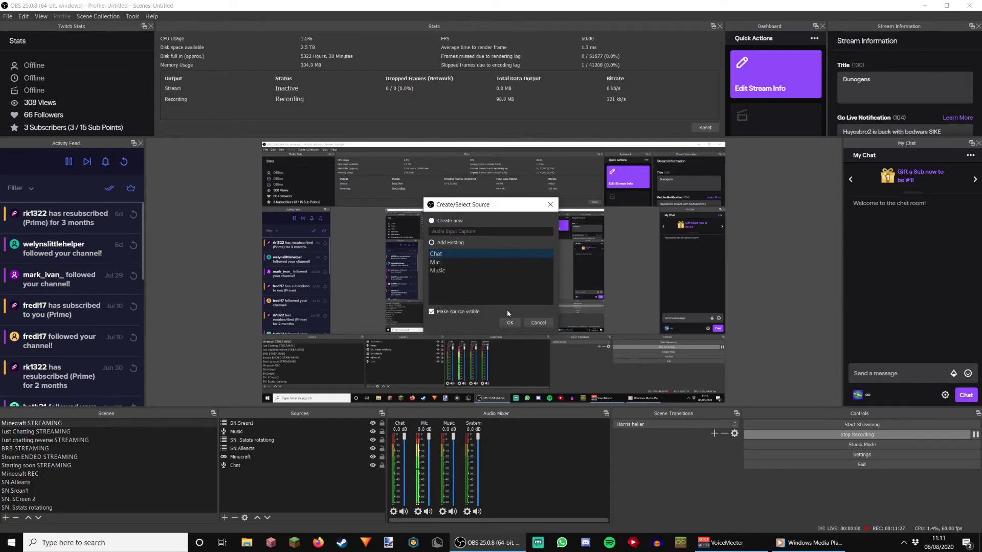
pyautogui.click(510, 323)
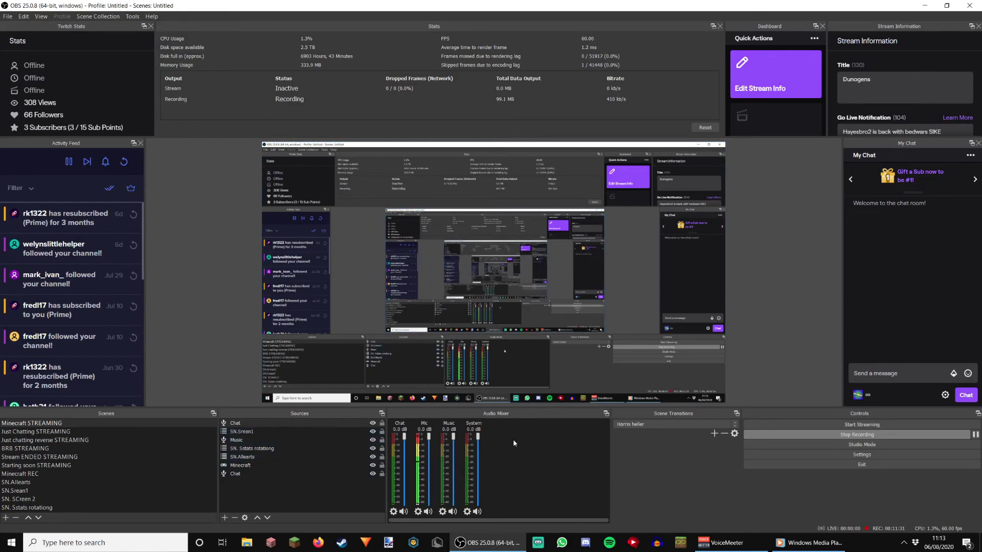
# Check Chat's properties show VoiceMeeter Aux Output (VAIO3), then close them unchanged
pyautogui.rightClick(400, 426)
pyautogui.click(407, 418)
pyautogui.rightClick(400, 424)
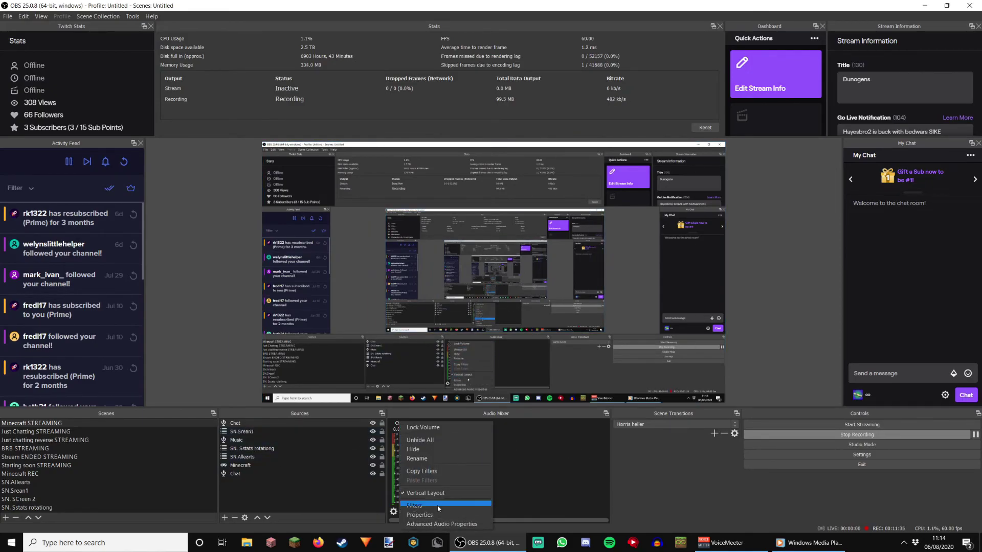
pyautogui.click(439, 512)
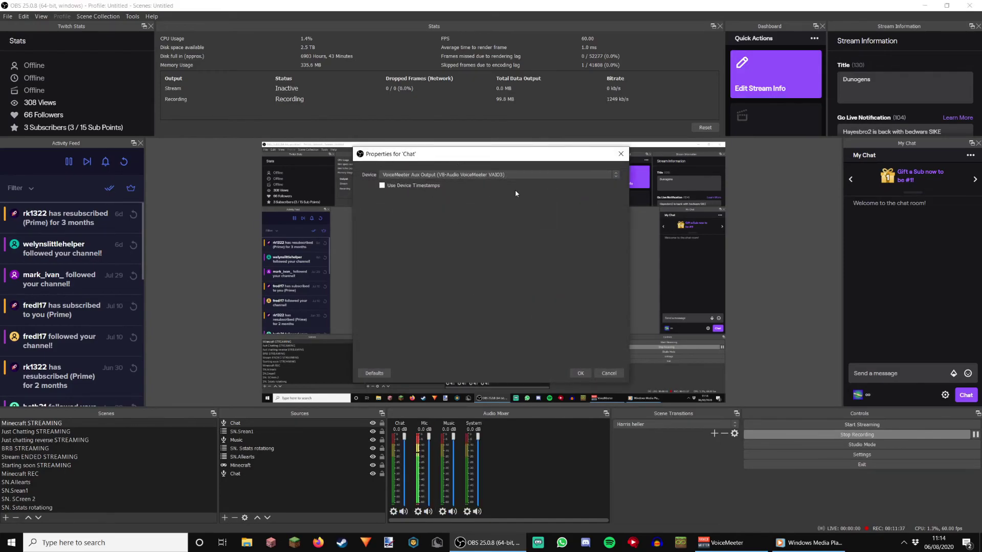
pyautogui.click(621, 154)
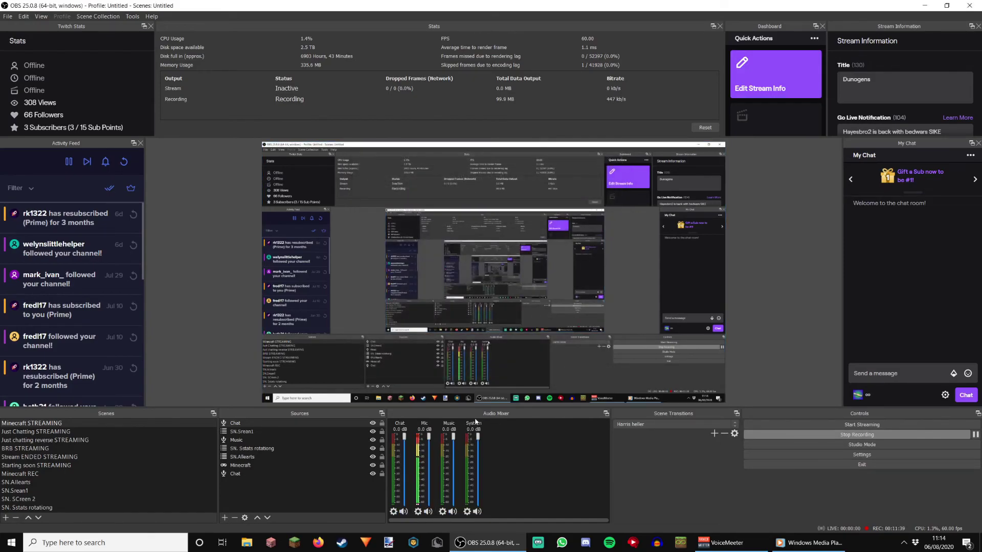
pyautogui.rightClick(400, 432)
pyautogui.click(438, 435)
pyautogui.rightClick(317, 422)
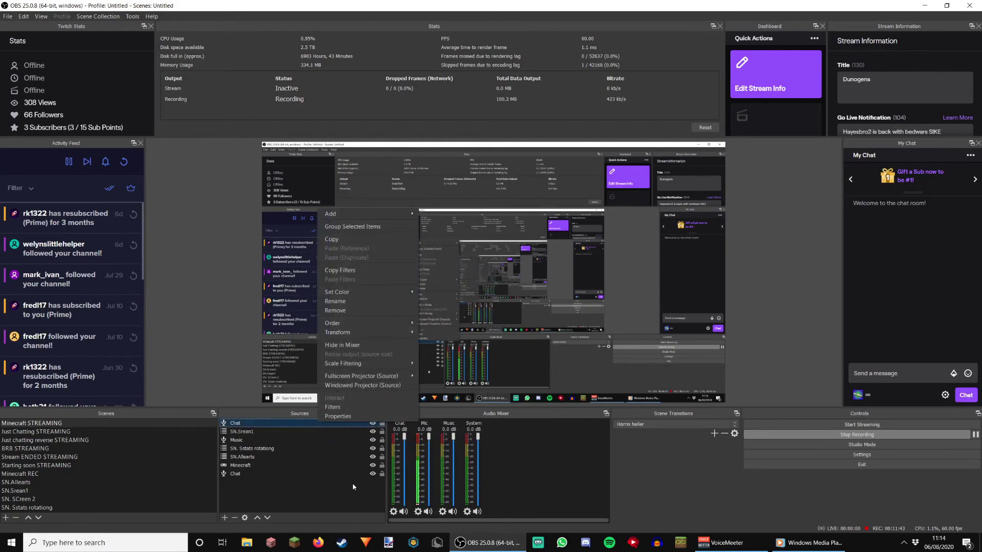